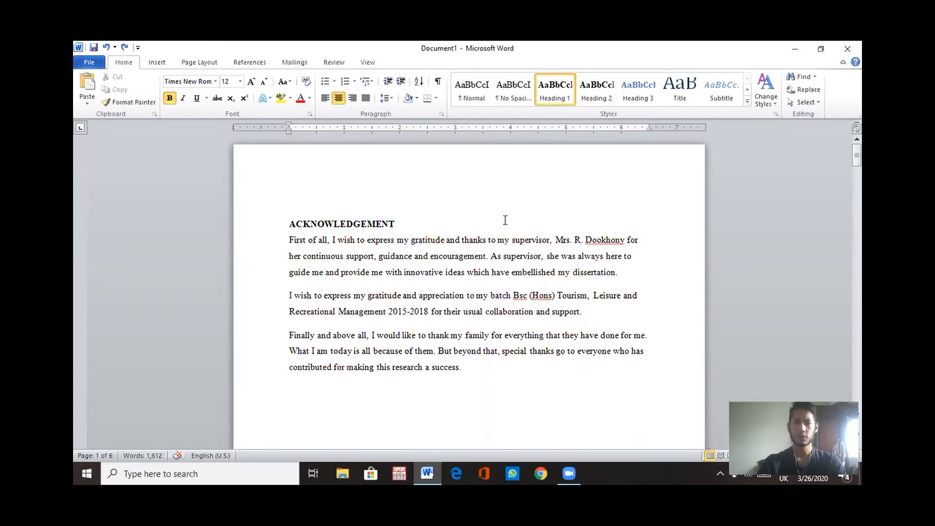
# Step: Browse down through the document pages to the Chapter 1 introduction page
pyautogui.scroll(-2, 454, 221)
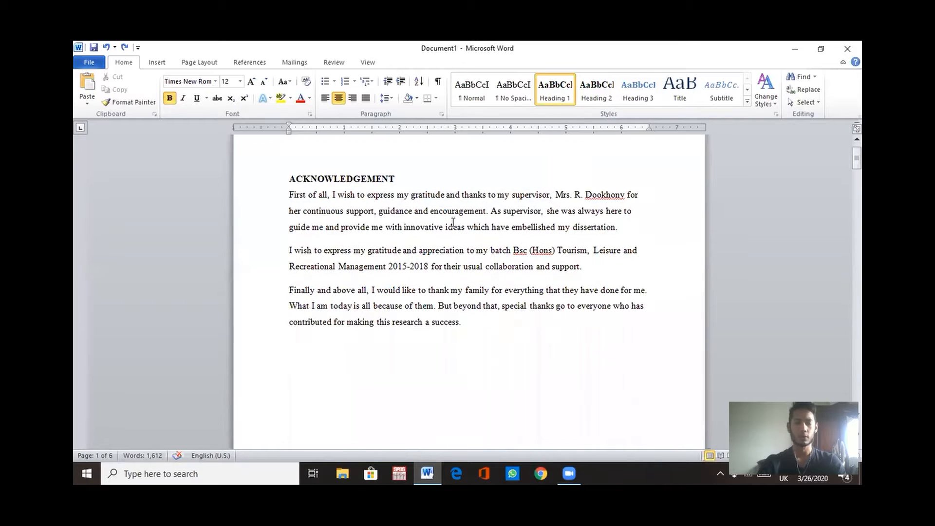
pyautogui.scroll(-8, 453, 222)
pyautogui.scroll(-20, 453, 223)
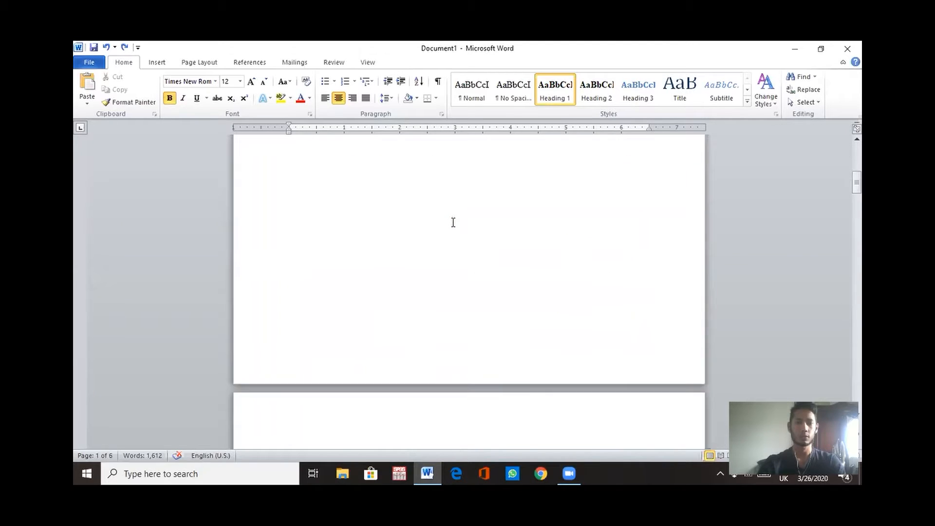
pyautogui.scroll(-20, 453, 222)
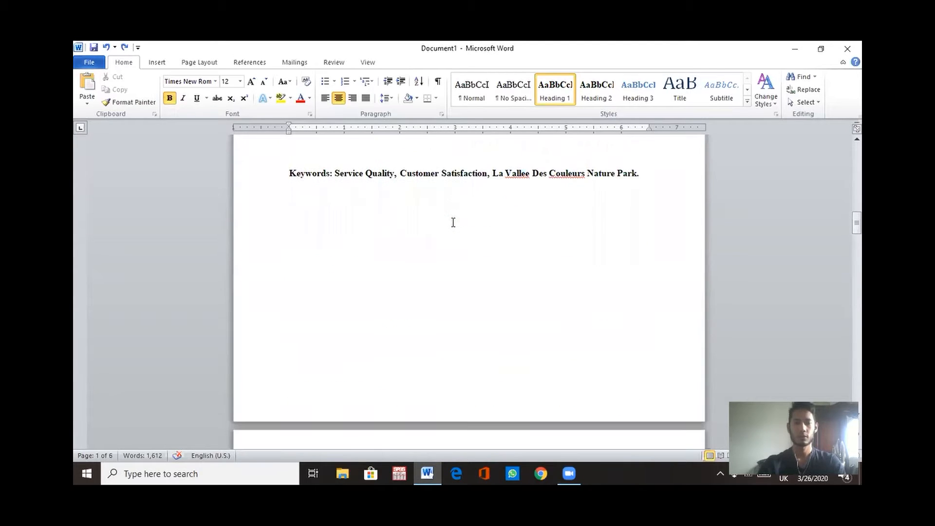
pyautogui.scroll(-10, 454, 222)
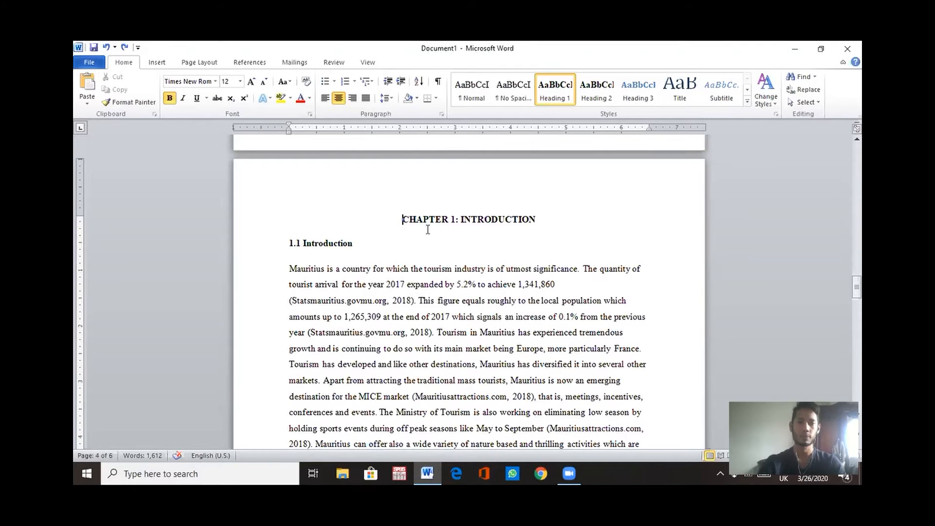
pyautogui.scroll(-8, 452, 258)
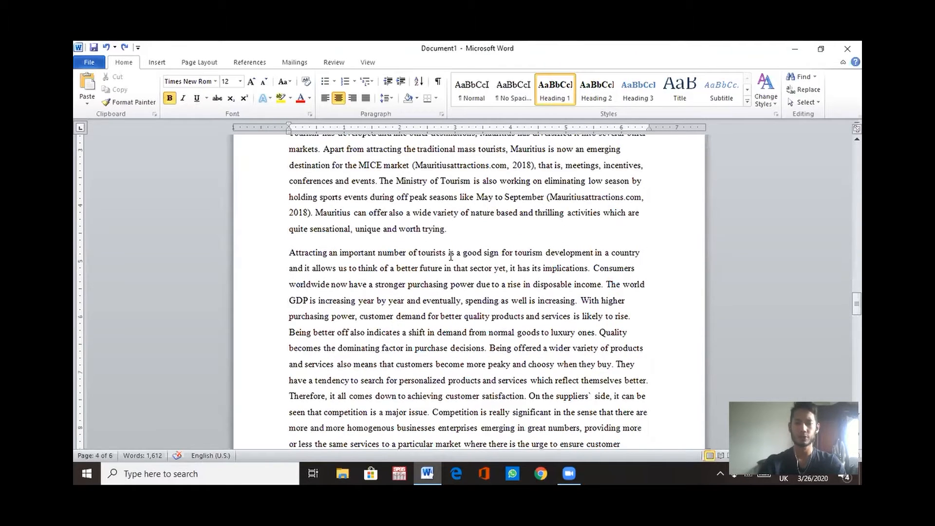
# Step: Insert a Next Page section break just before the CHAPTER 1: INTRODUCTION heading
pyautogui.scroll(8, 451, 257)
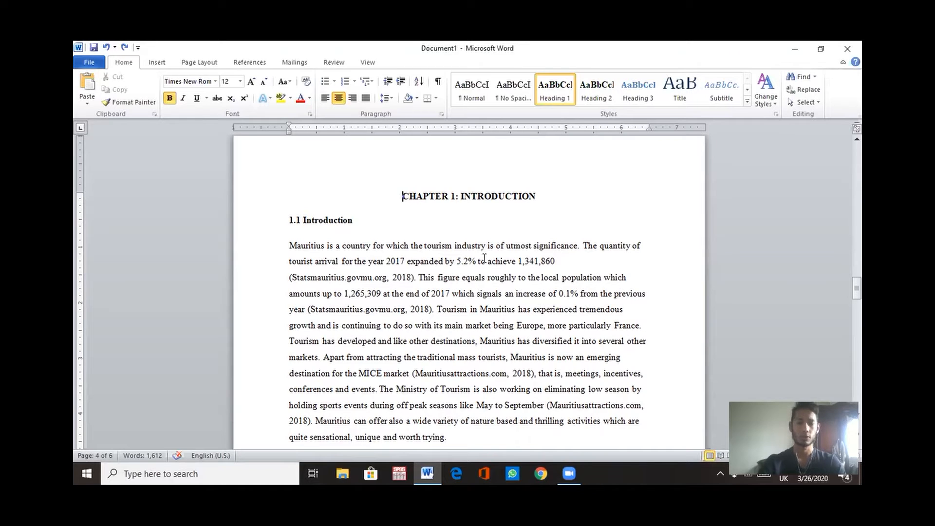
pyautogui.scroll(1, 507, 253)
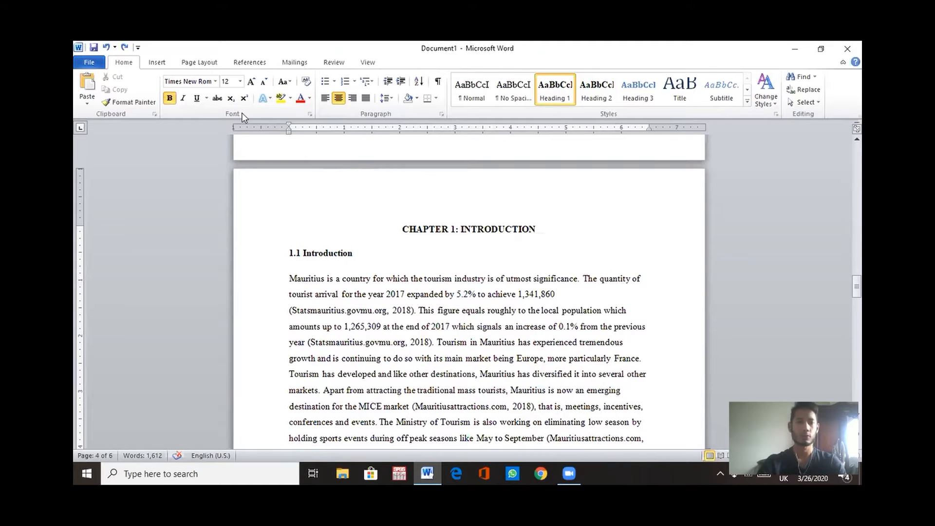
pyautogui.click(201, 66)
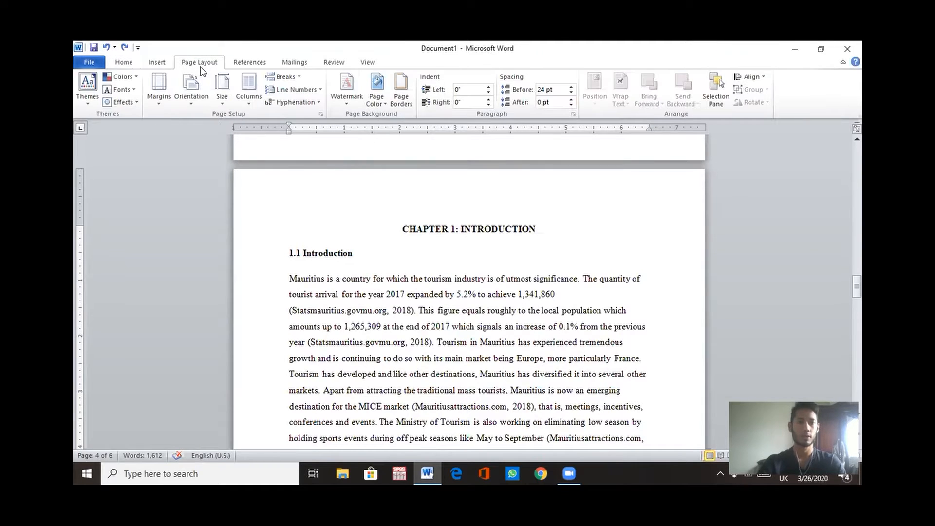
pyautogui.click(296, 77)
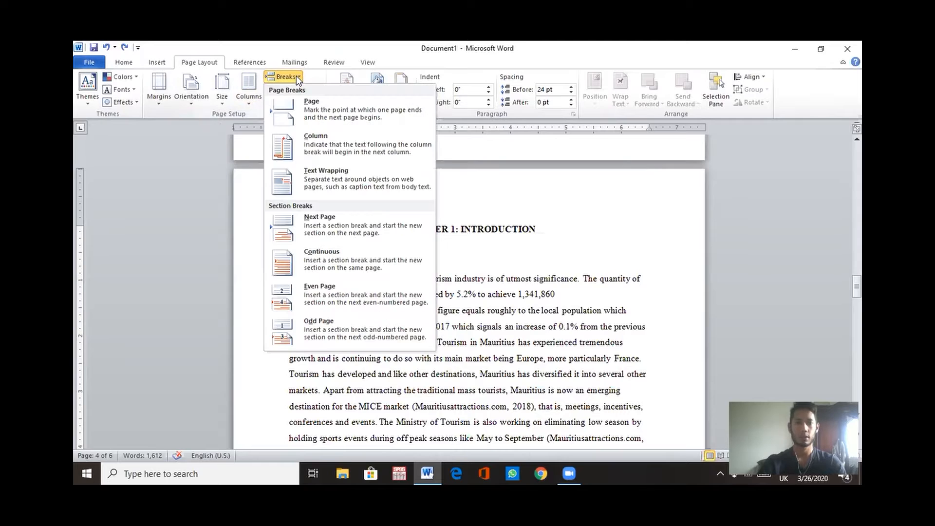
pyautogui.click(328, 226)
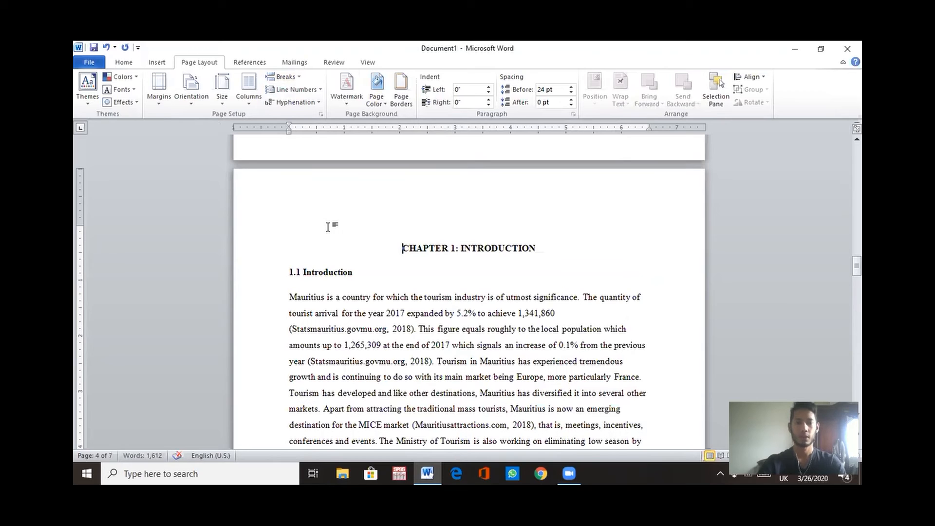
# Step: Show formatting marks to inspect the section break before Chapter 1, then hide them again
pyautogui.scroll(1, 386, 227)
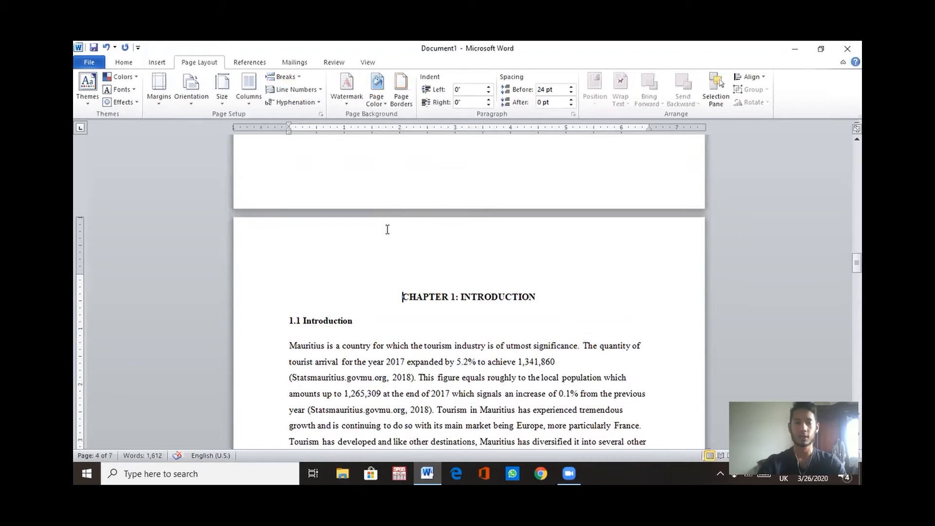
pyautogui.click(128, 62)
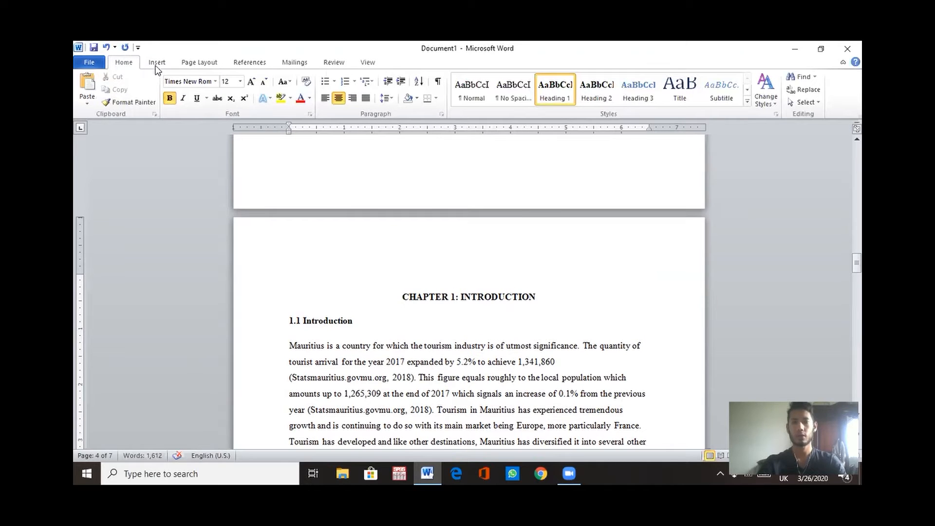
pyautogui.click(438, 84)
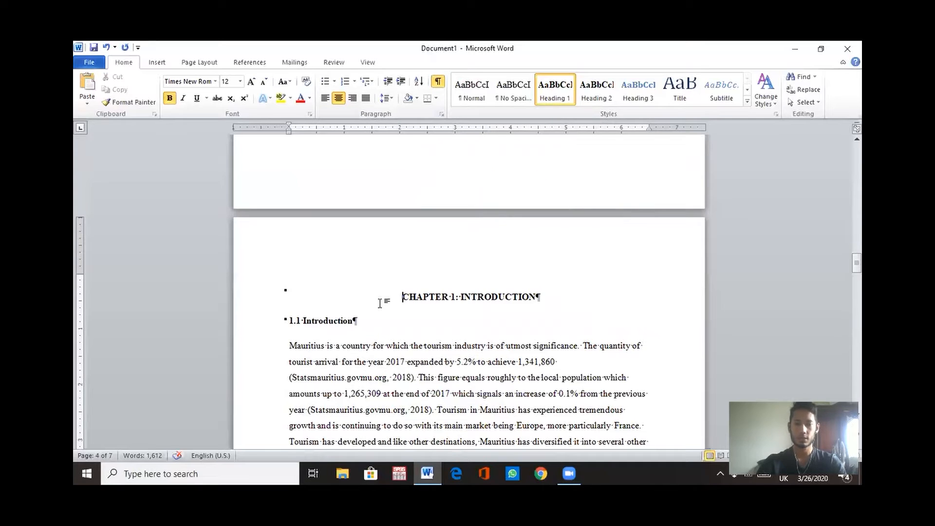
pyautogui.scroll(5, 419, 315)
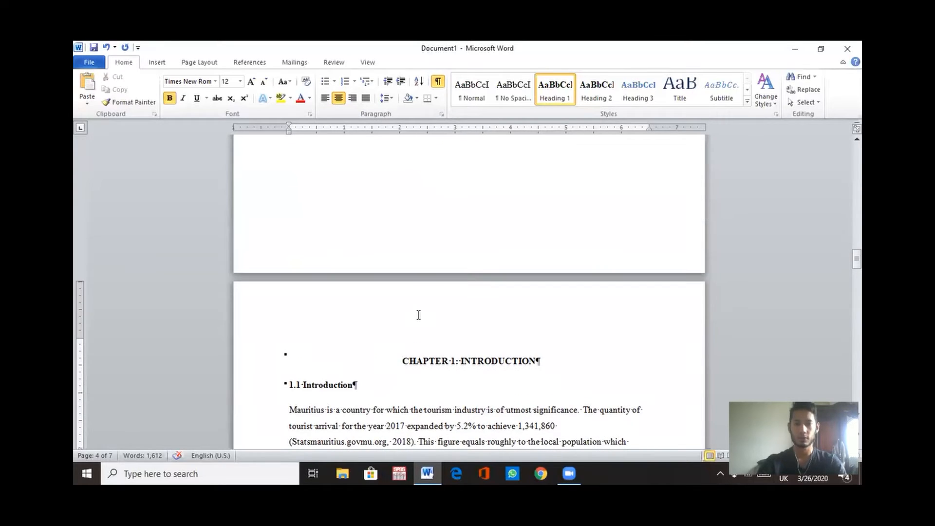
pyautogui.scroll(2, 418, 315)
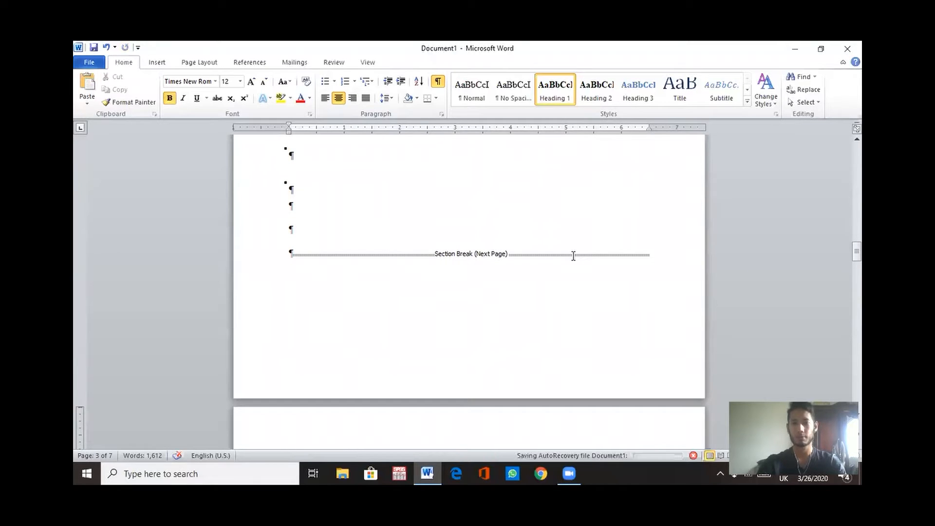
pyautogui.scroll(-2, 468, 303)
pyautogui.scroll(-1, 468, 303)
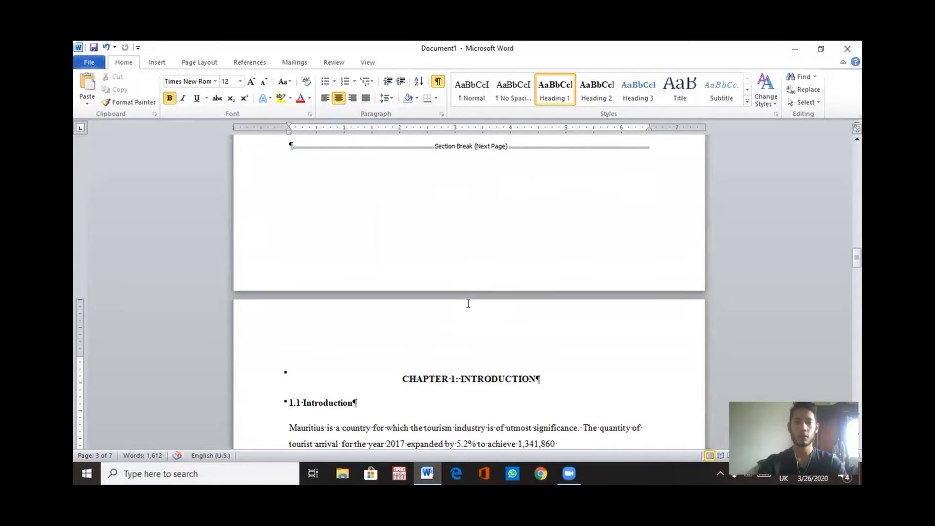
pyautogui.click(438, 84)
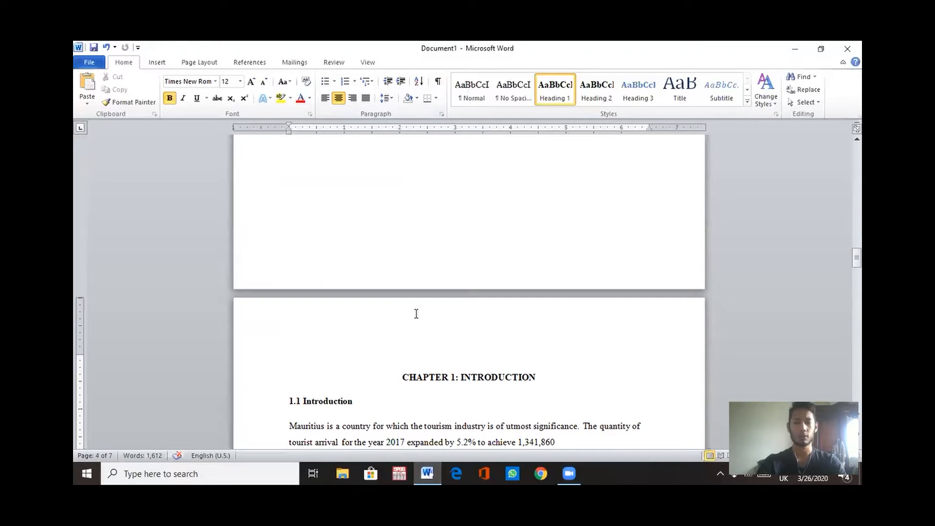
# Step: Insert a Plain Number 2 page number at the top of the Chapter 1 page
pyautogui.click(156, 63)
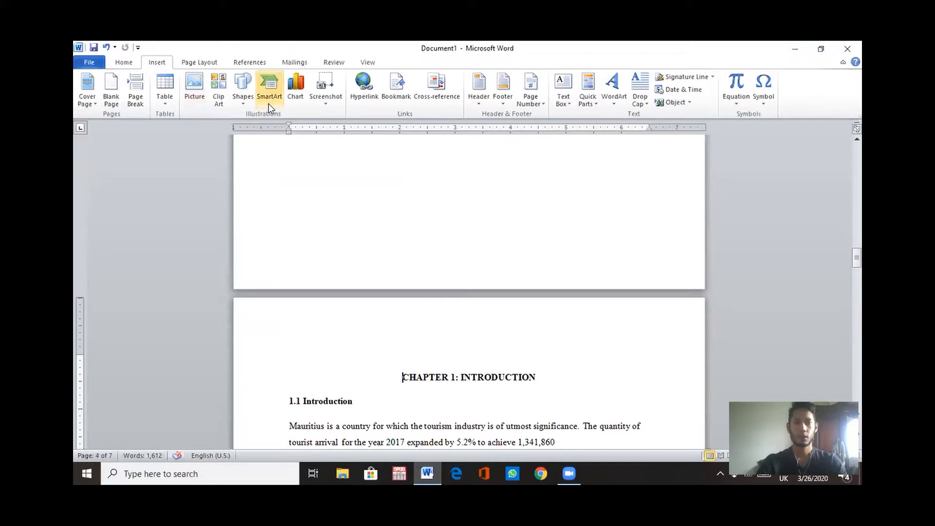
pyautogui.click(541, 108)
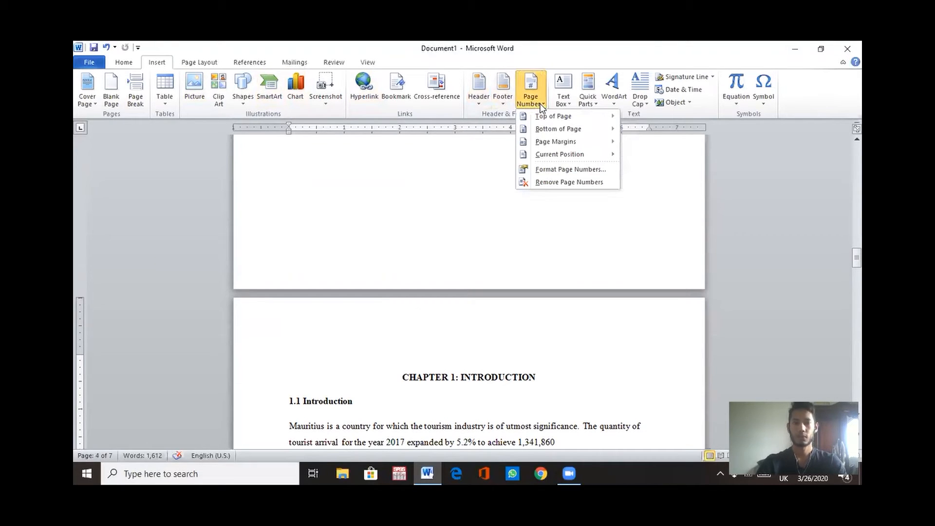
pyautogui.moveTo(565, 120)
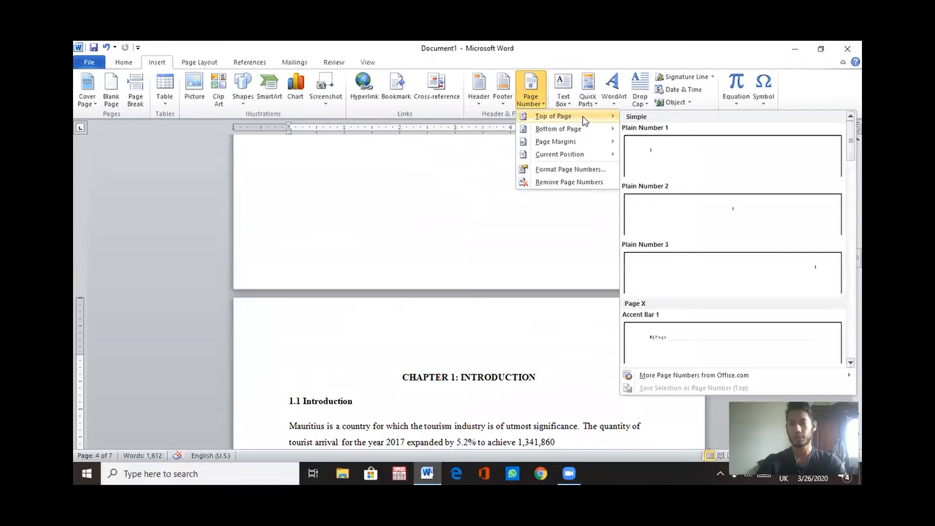
pyautogui.moveTo(612, 129)
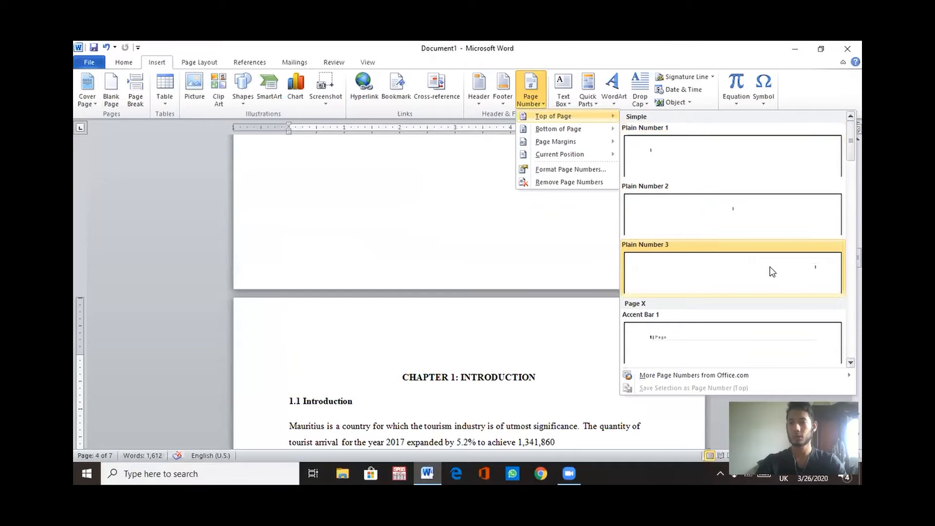
pyautogui.click(736, 223)
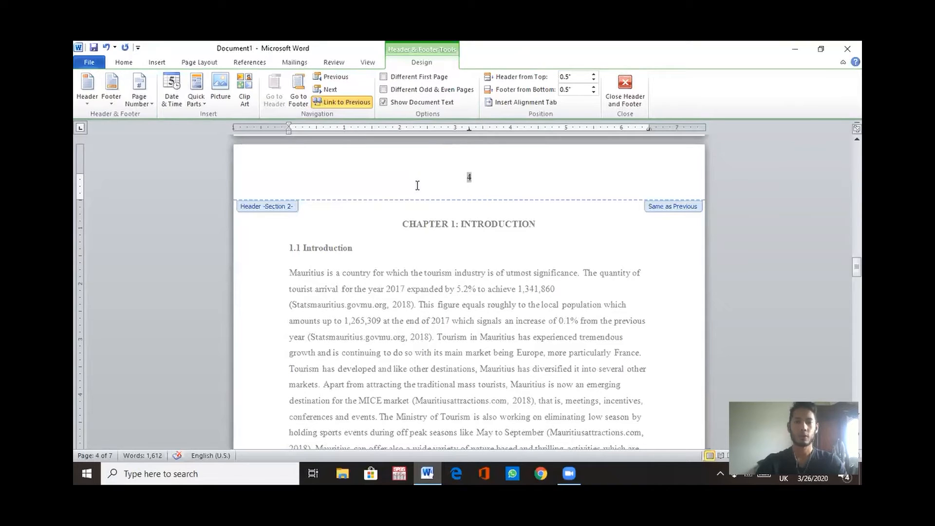
# Step: Unlink this section's header from the previous section and set its page numbering to start at 1, then close the header
pyautogui.click(345, 102)
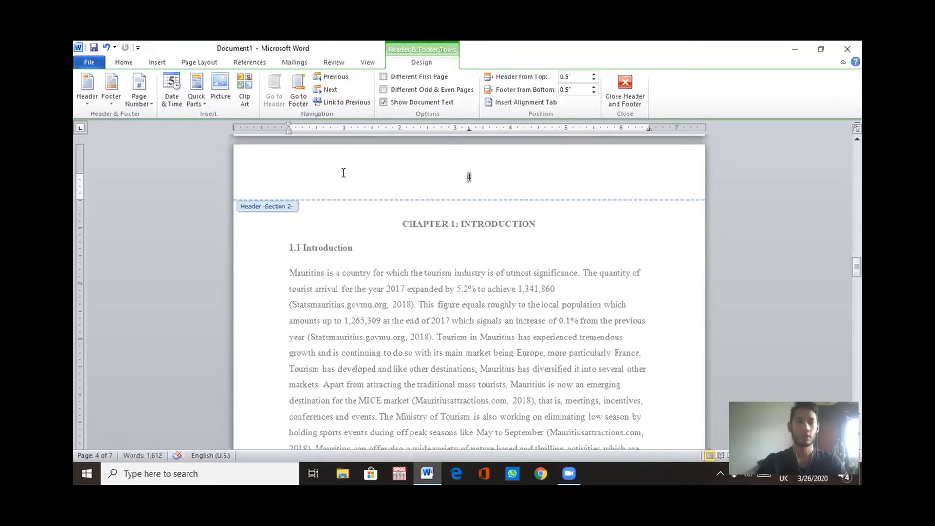
pyautogui.click(156, 62)
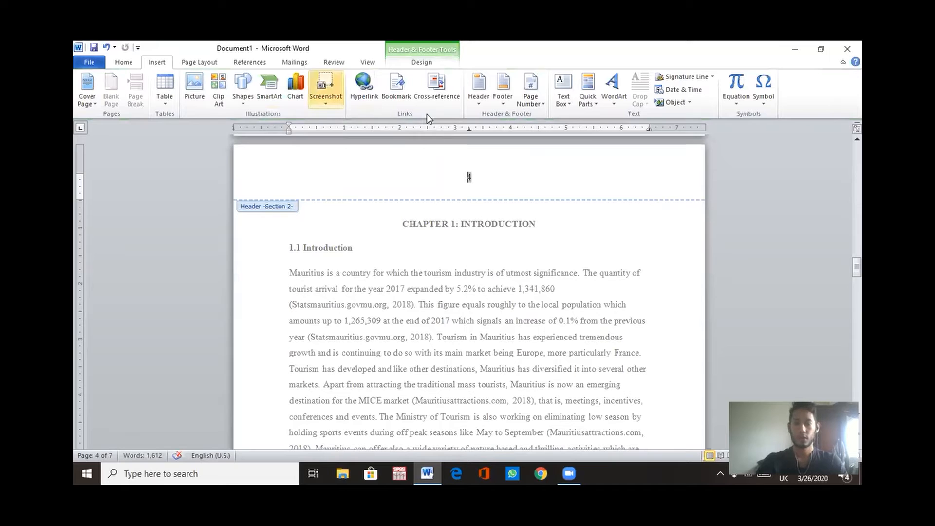
pyautogui.click(539, 105)
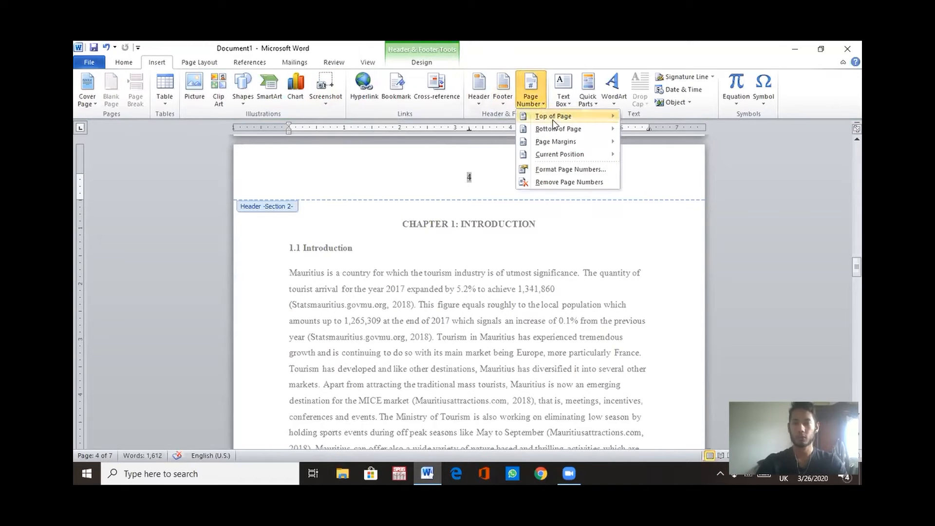
pyautogui.moveTo(566, 119)
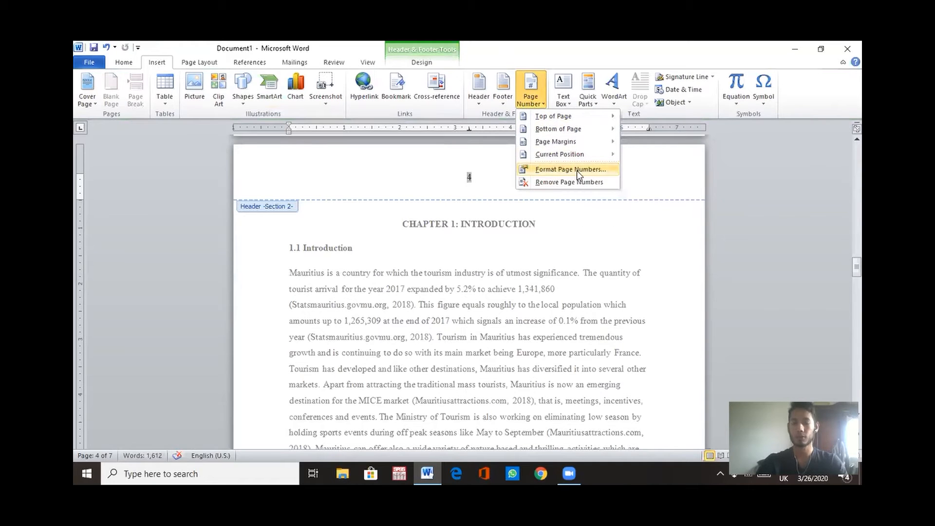
pyautogui.click(578, 172)
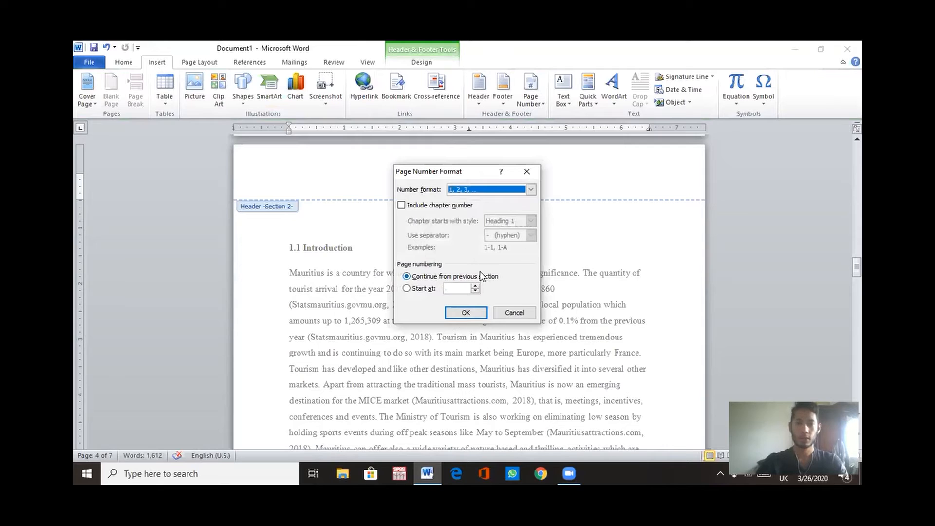
pyautogui.click(407, 289)
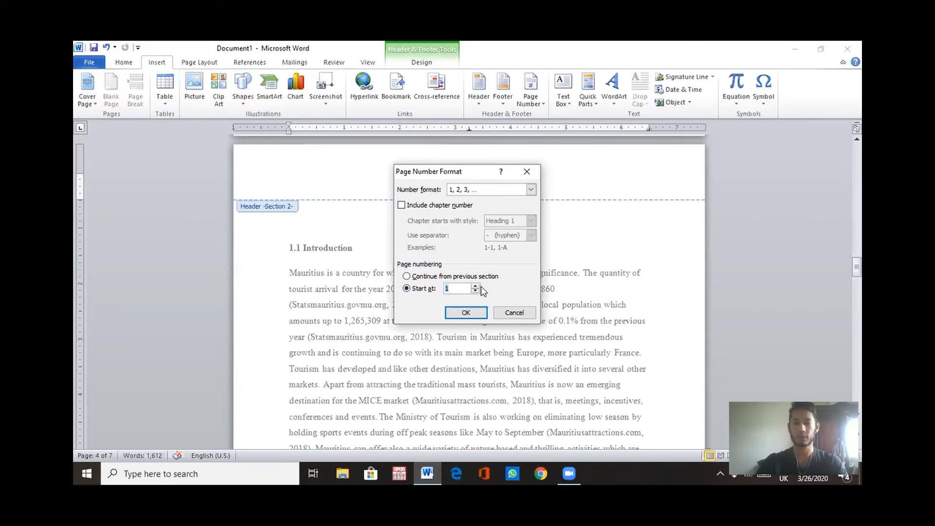
pyautogui.click(466, 313)
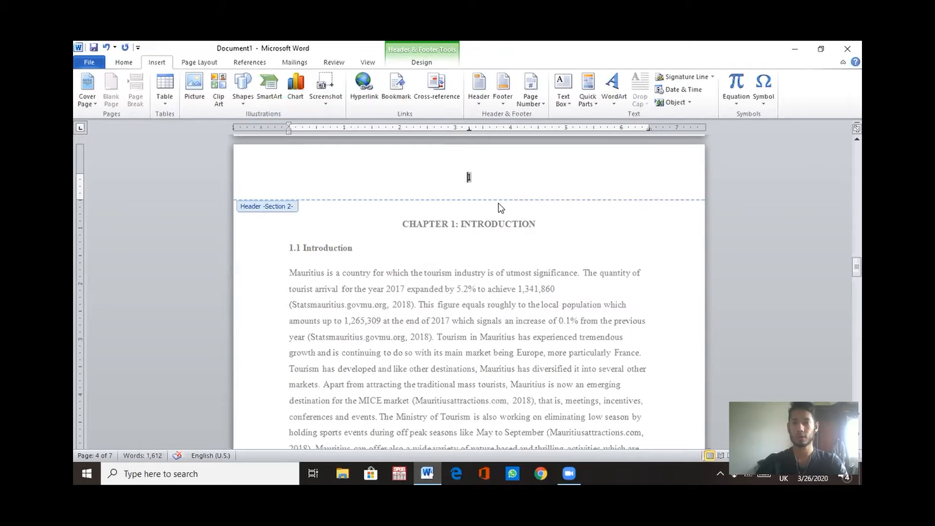
pyautogui.doubleClick(565, 238)
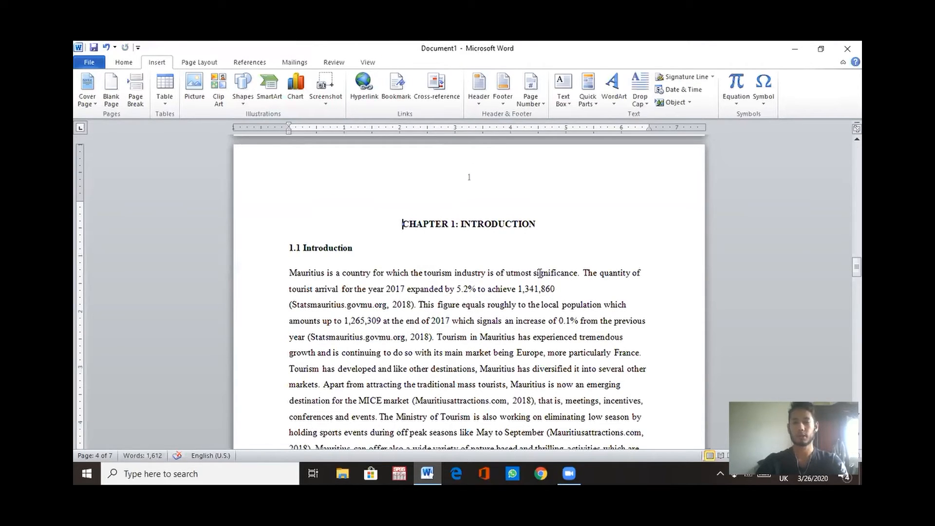
# Step: Scroll through the following pages to check the new page numbering
pyautogui.scroll(-1, 531, 295)
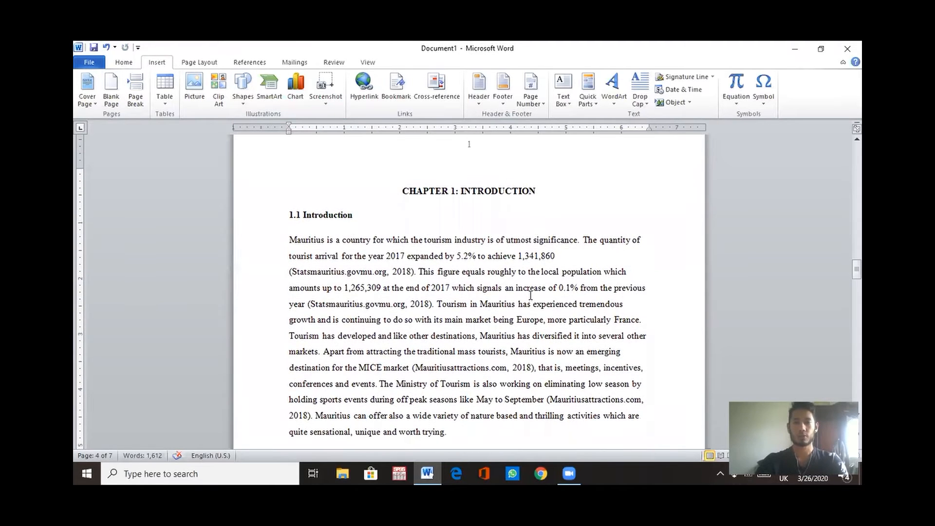
pyautogui.scroll(-5, 530, 295)
pyautogui.scroll(-10, 531, 295)
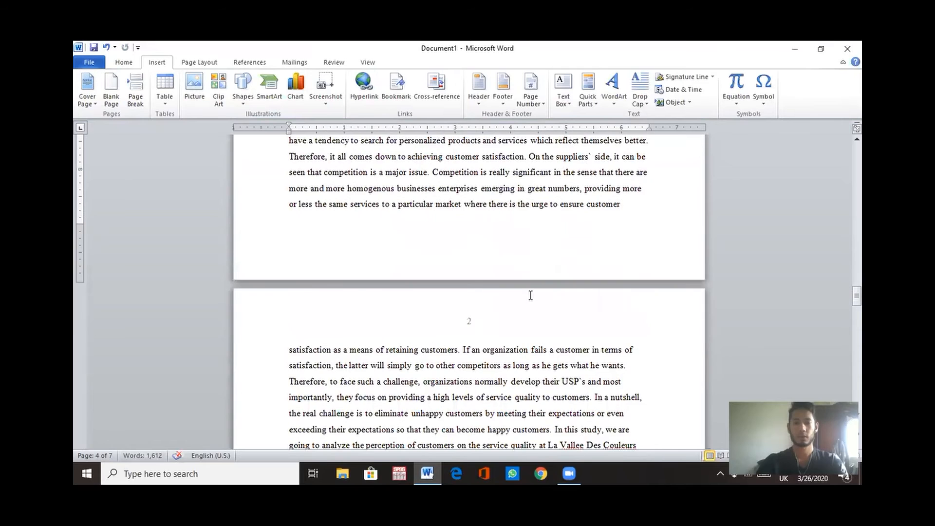
pyautogui.scroll(-18, 473, 335)
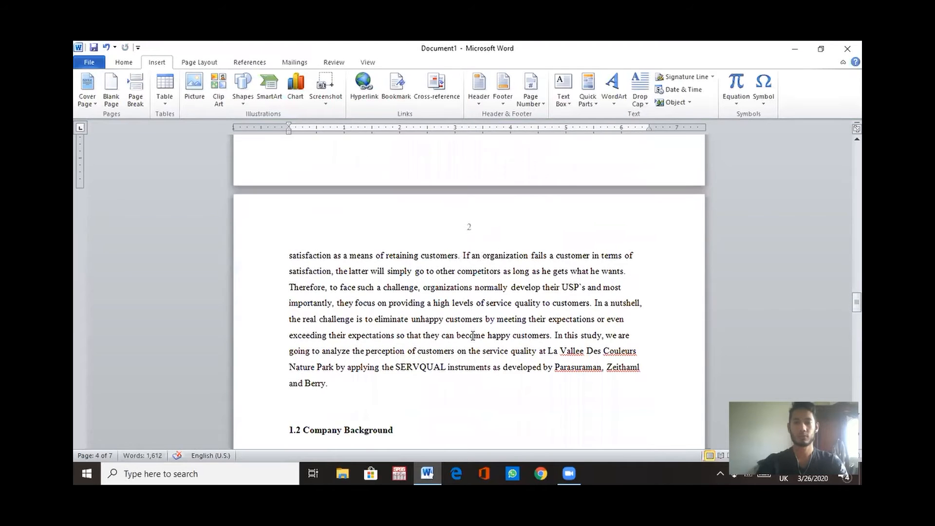
pyautogui.scroll(-1, 473, 335)
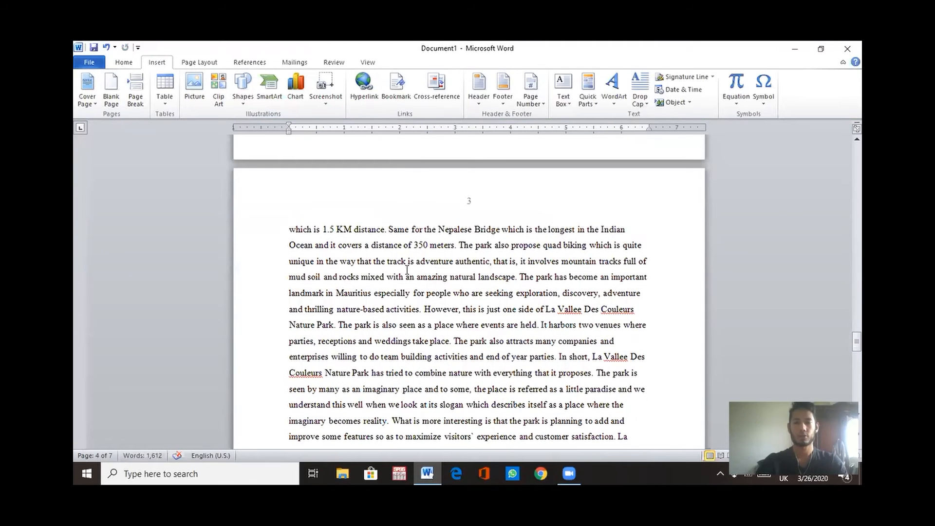
pyautogui.scroll(-18, 464, 312)
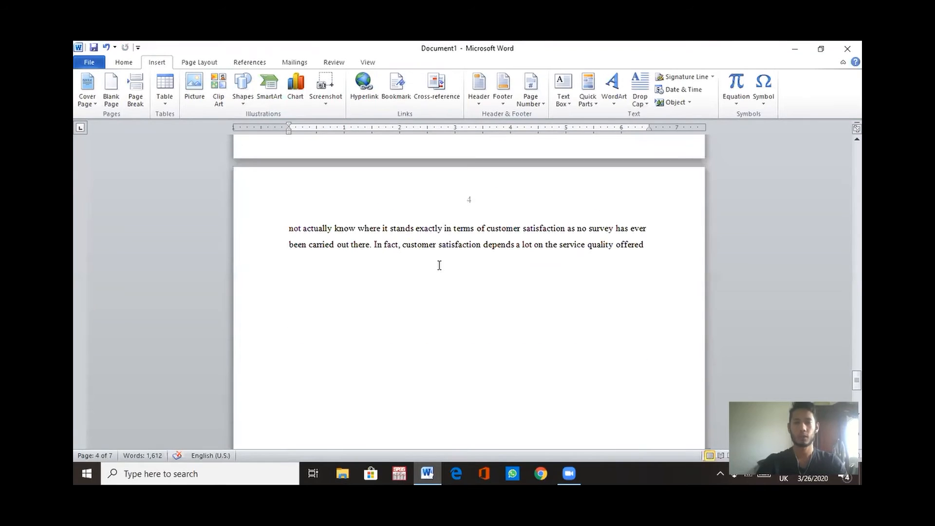
# Step: Scroll through the preliminary pages and Chapter 1 to check their page numbers
pyautogui.scroll(20, 466, 259)
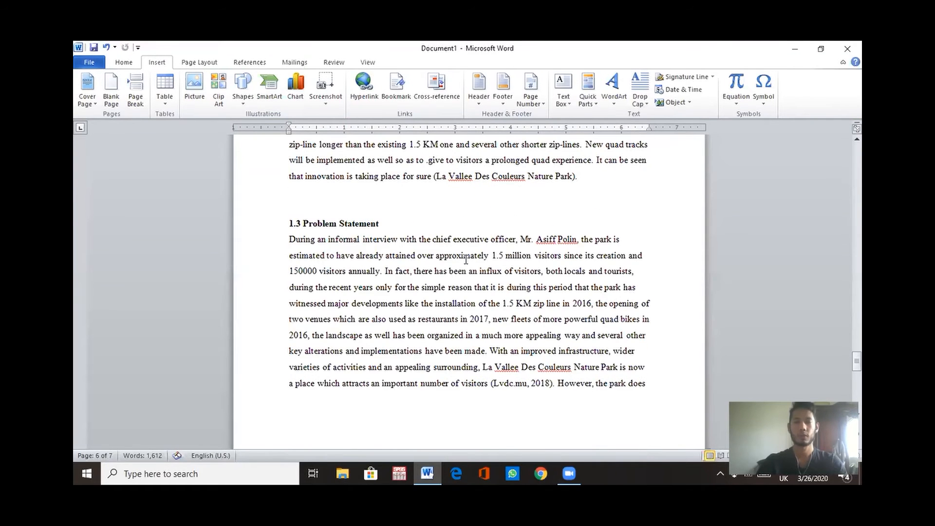
pyautogui.scroll(20, 466, 260)
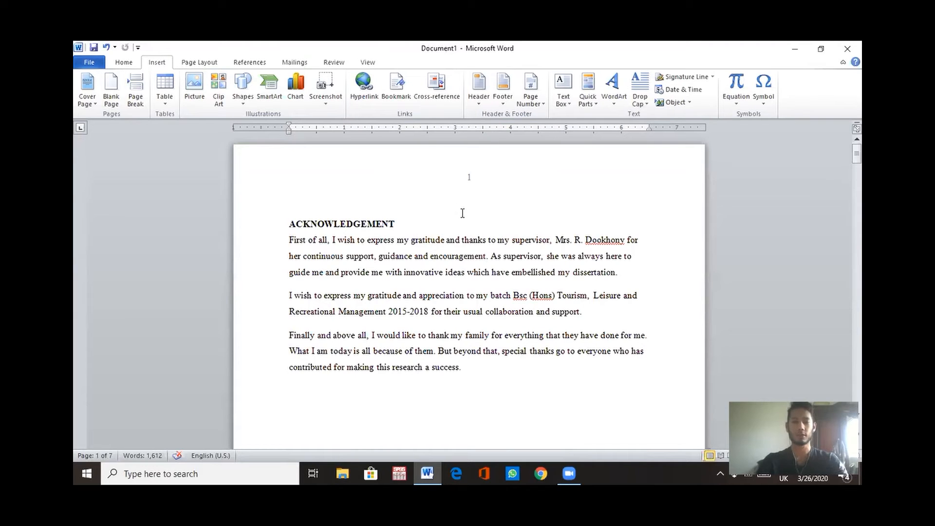
pyautogui.scroll(-1, 462, 214)
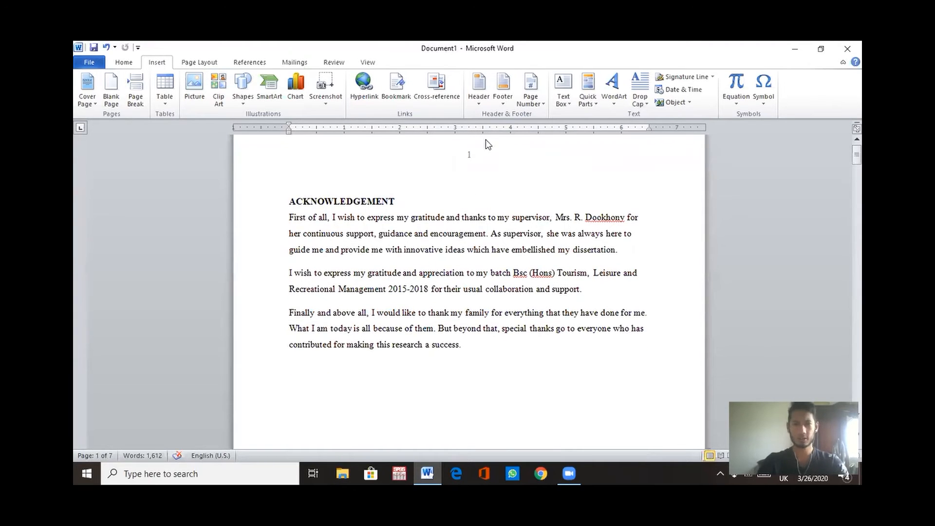
pyautogui.scroll(-20, 470, 149)
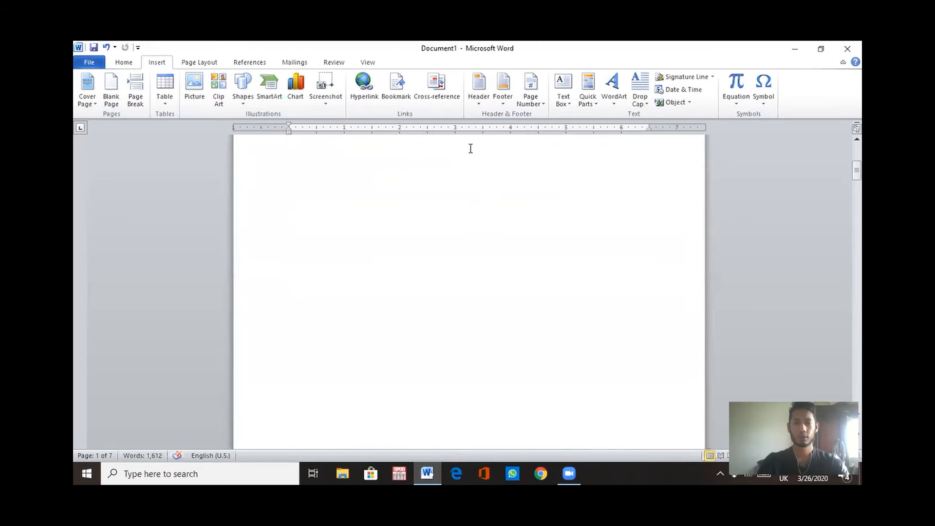
pyautogui.scroll(-4, 472, 153)
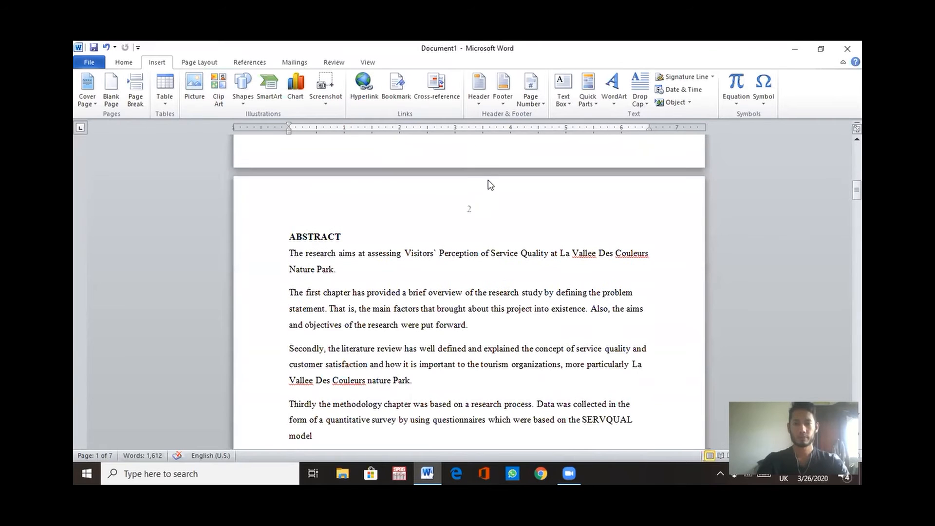
pyautogui.scroll(-8, 468, 287)
pyautogui.scroll(-6, 468, 288)
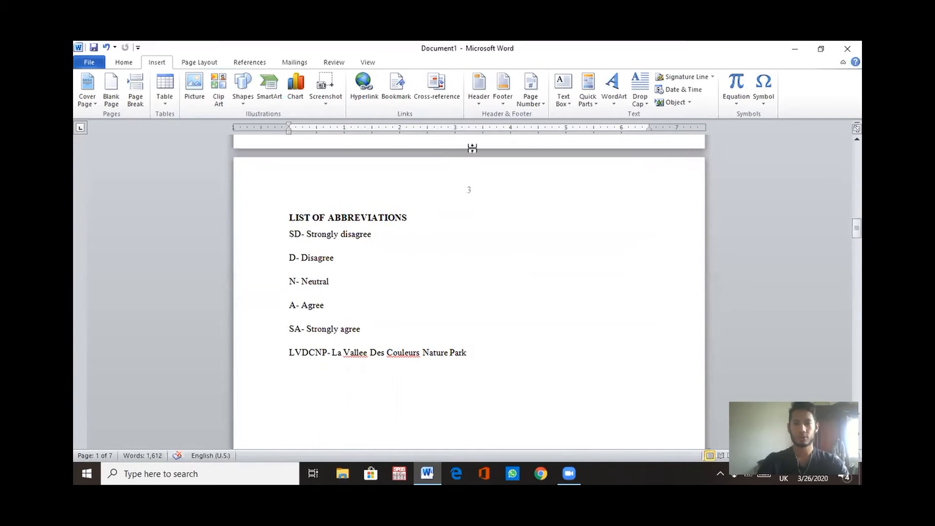
pyautogui.scroll(-10, 492, 412)
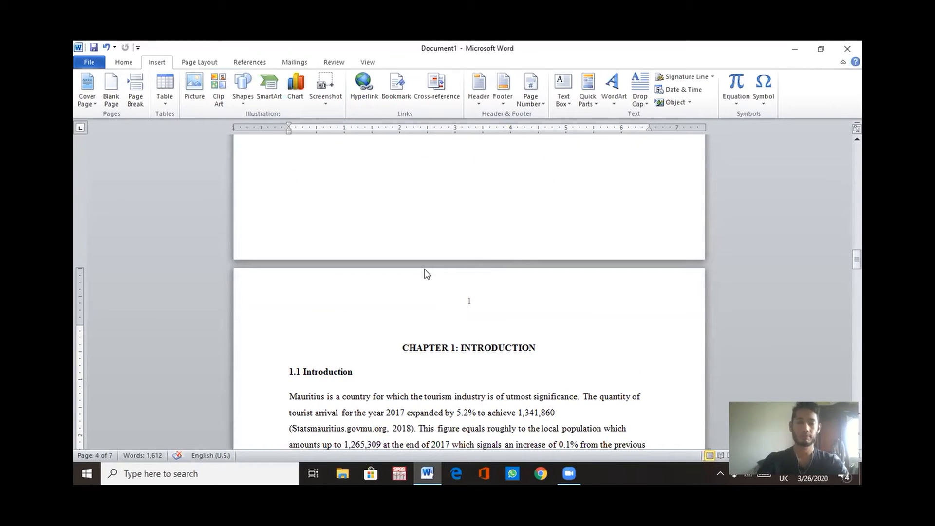
pyautogui.scroll(10, 426, 273)
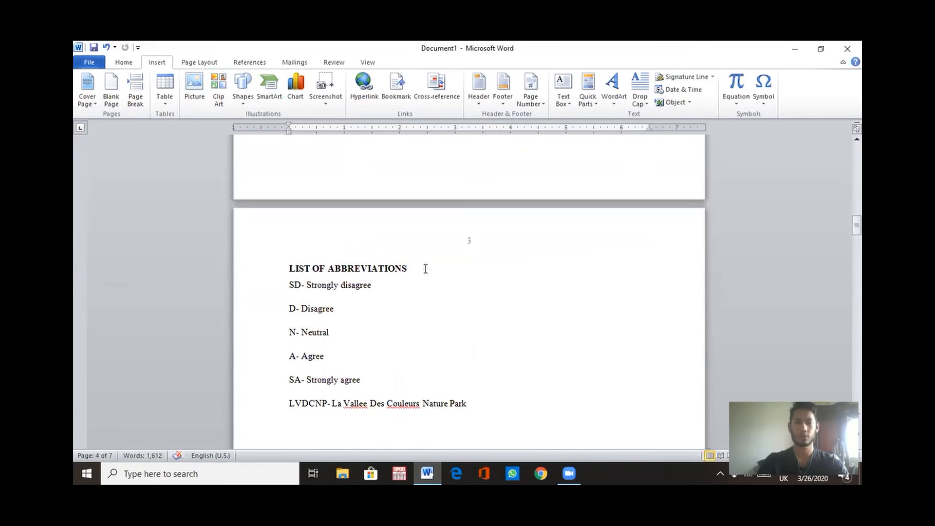
# Step: Delete the page number from the first section's header on the List of Abbreviations page and close the header
pyautogui.doubleClick(471, 246)
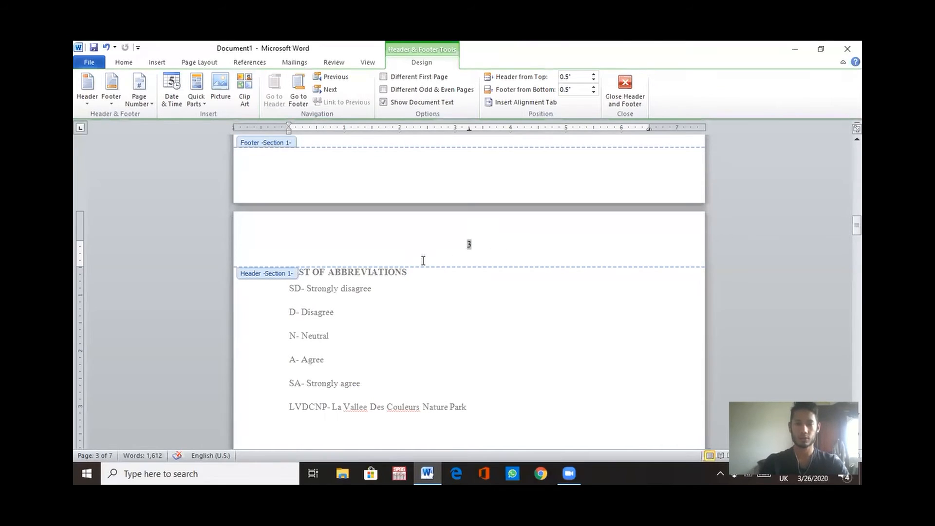
pyautogui.hotkey('ctrl', 'a')
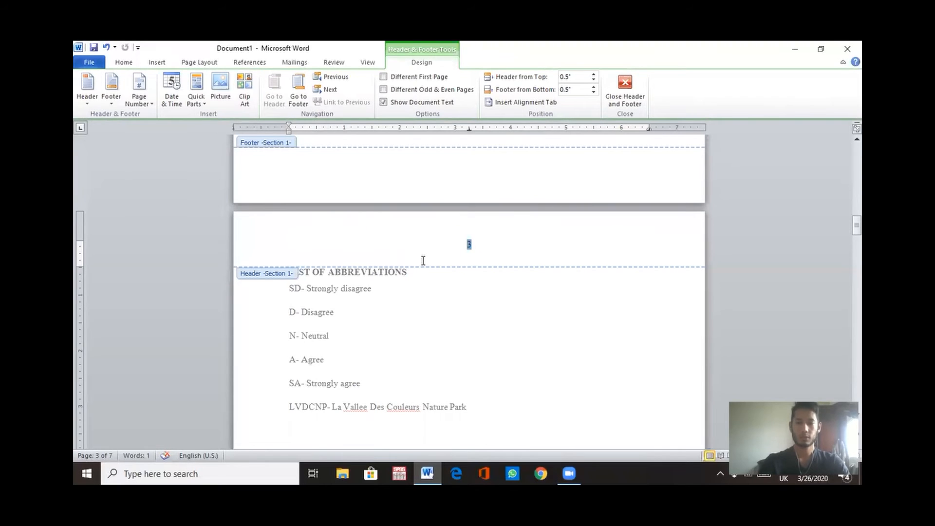
pyautogui.press('Delete')
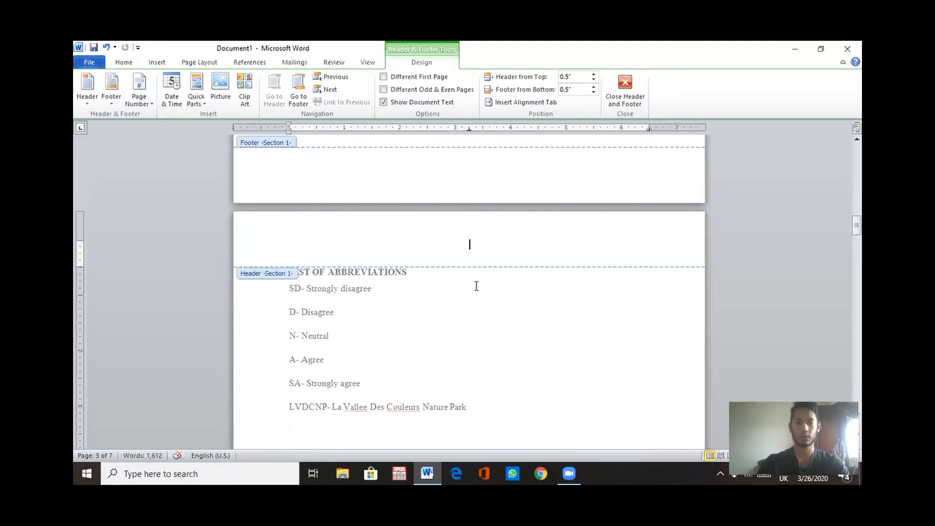
pyautogui.doubleClick(477, 286)
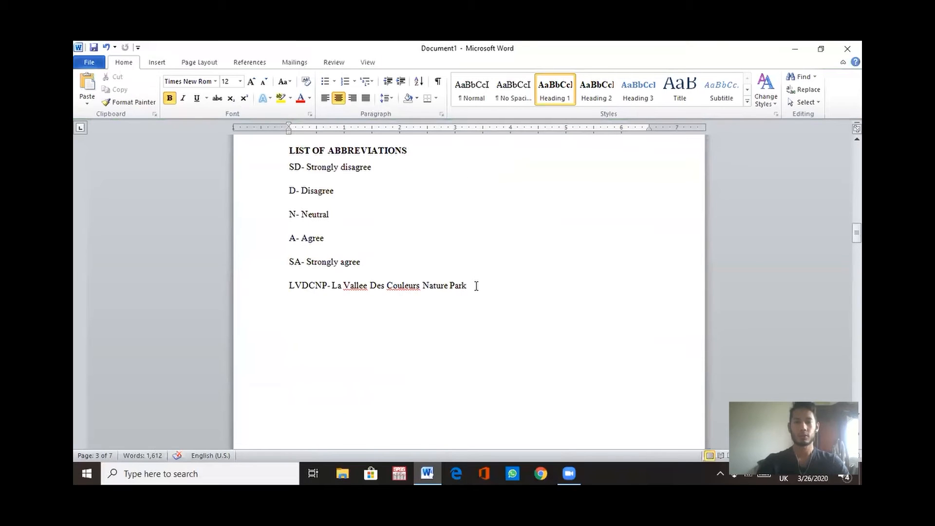
# Step: Scroll up to the Acknowledgement page and open its header to check it, then close it
pyautogui.scroll(10, 476, 286)
pyautogui.scroll(15, 477, 290)
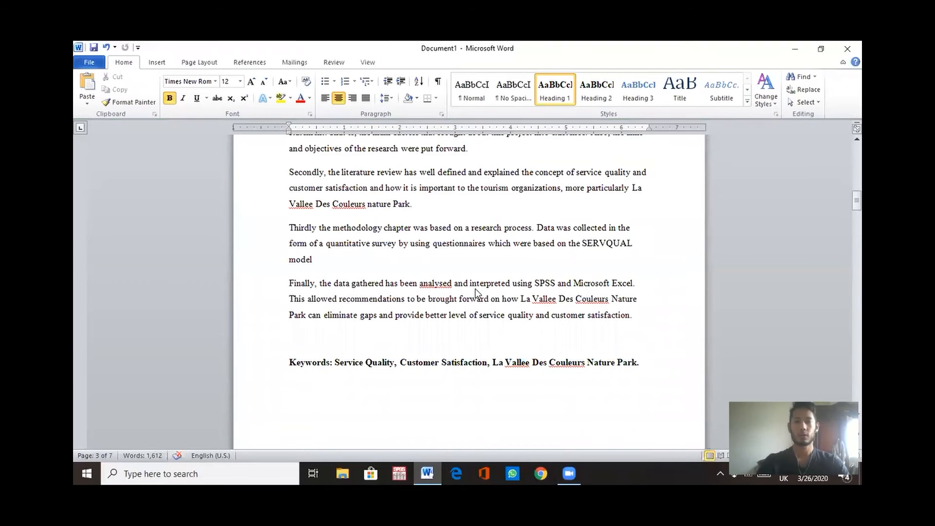
pyautogui.scroll(5, 477, 292)
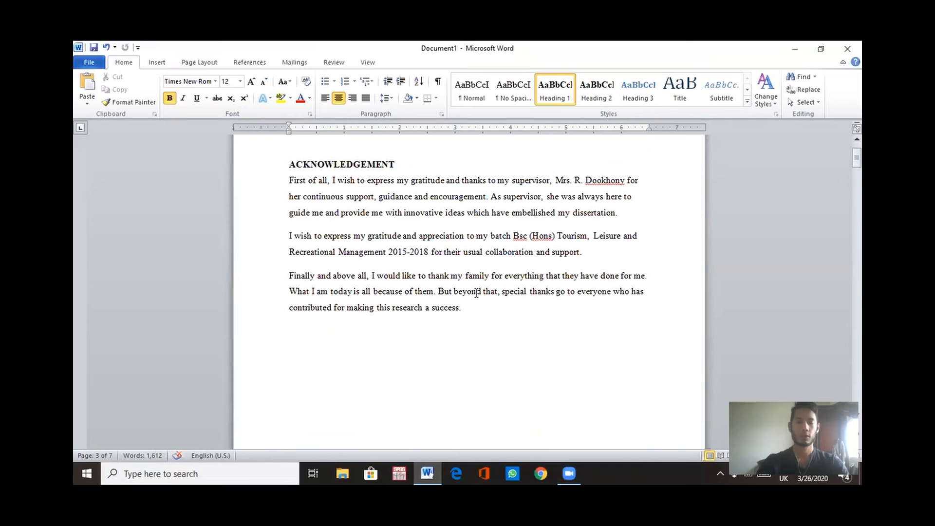
pyautogui.scroll(2, 478, 291)
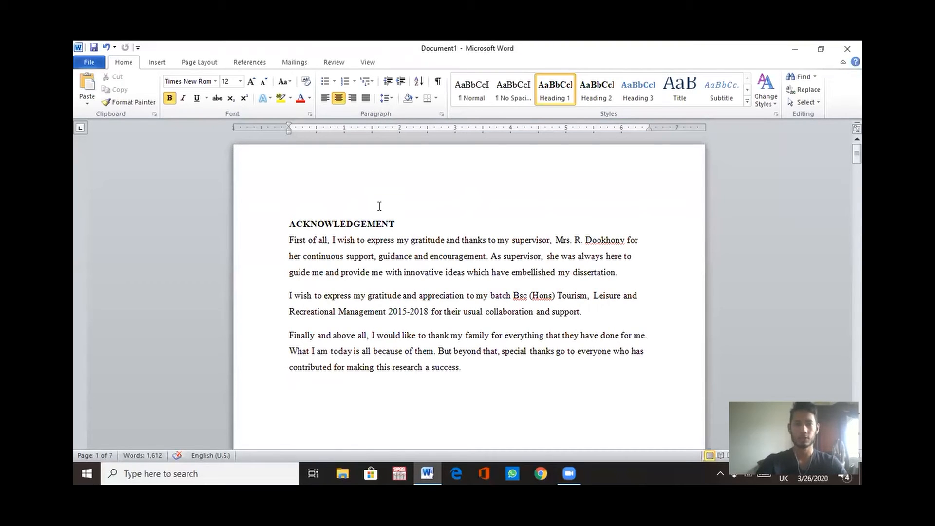
pyautogui.doubleClick(478, 172)
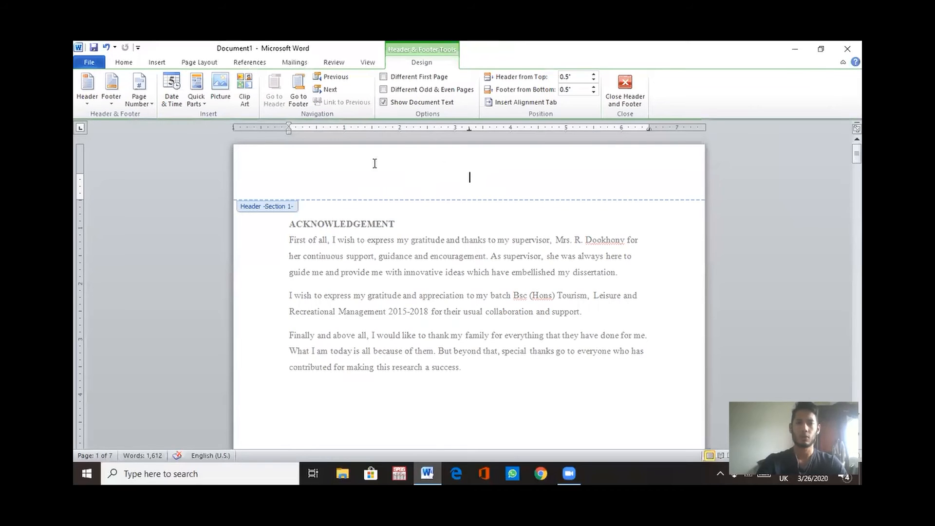
pyautogui.doubleClick(298, 330)
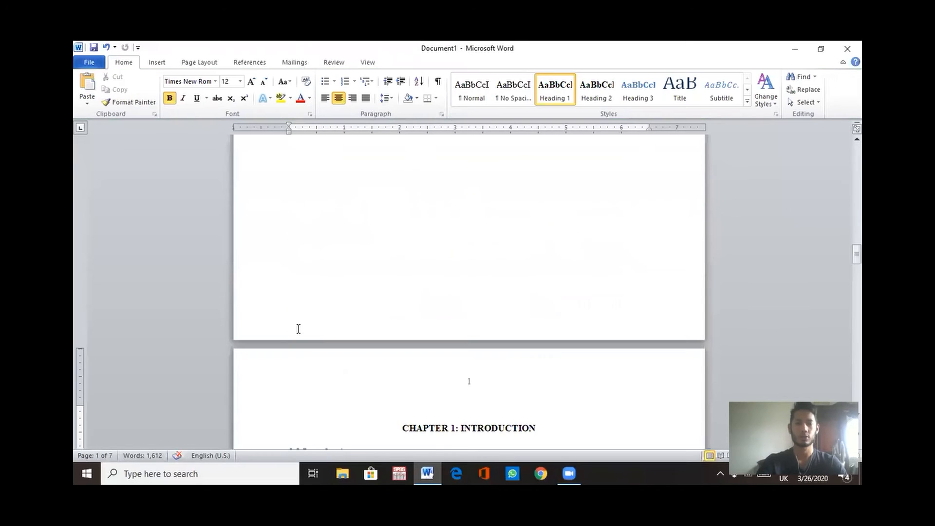
pyautogui.scroll(10, 298, 330)
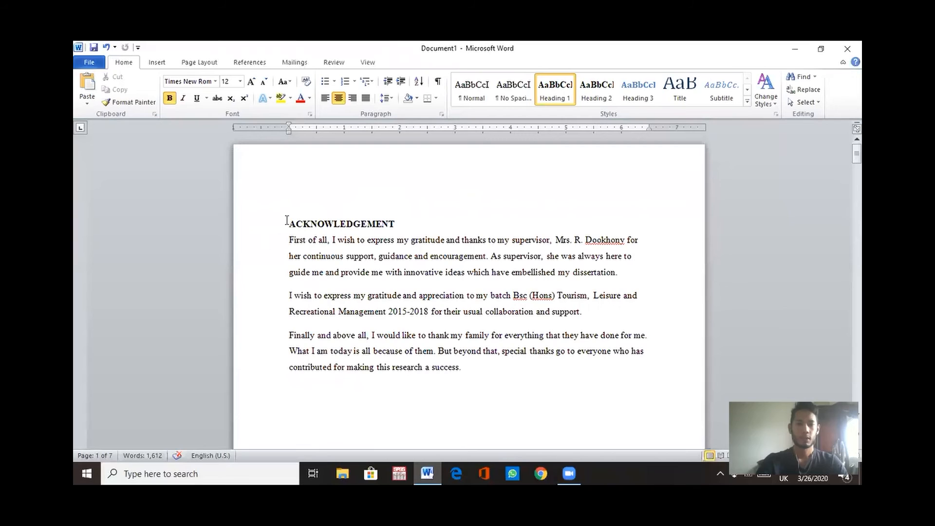
# Step: Set the first section's page number format to i, ii, iii, starting at i
pyautogui.click(290, 224)
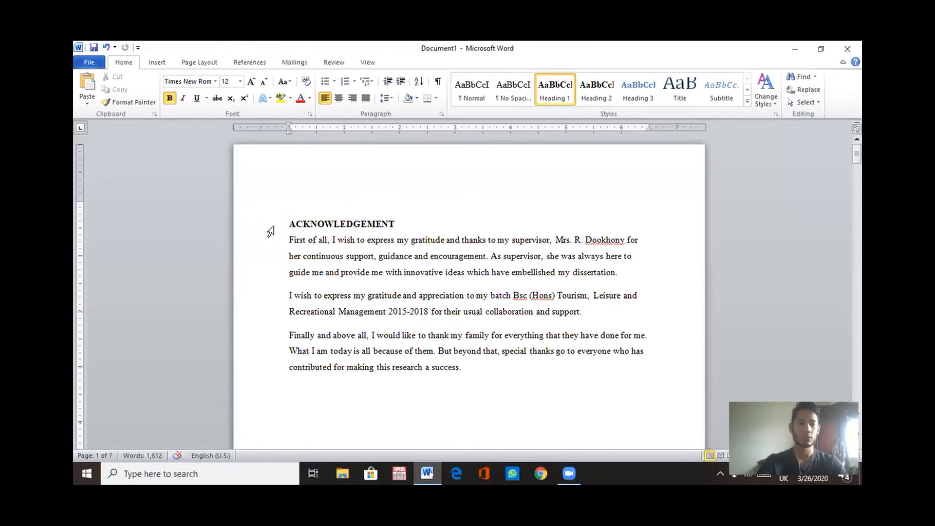
pyautogui.click(156, 63)
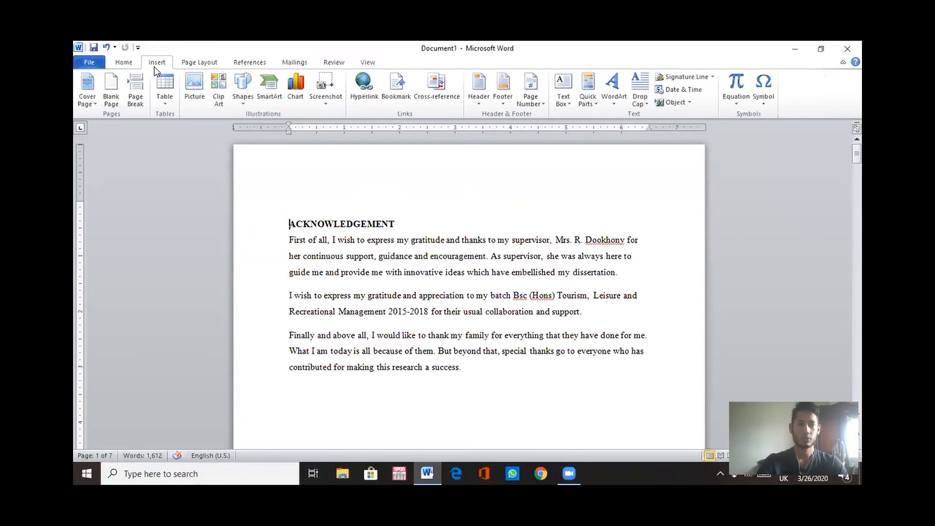
pyautogui.click(540, 107)
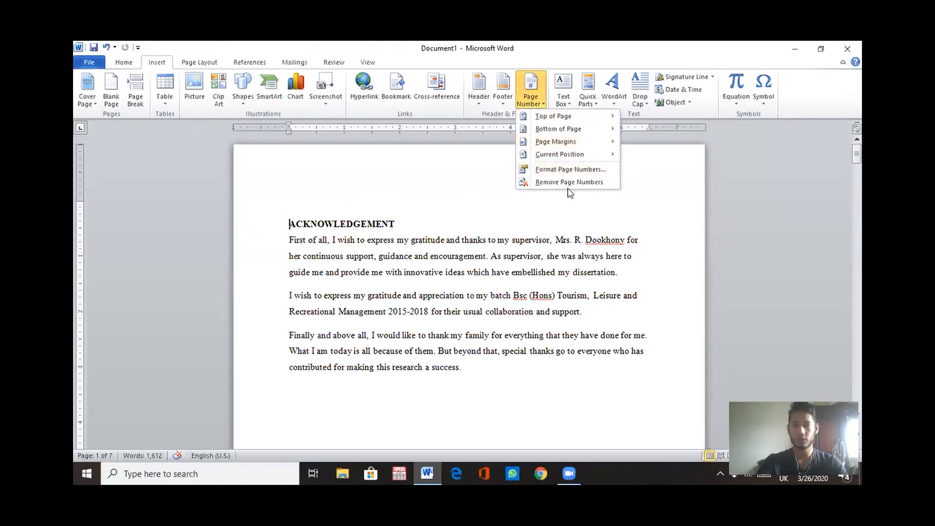
pyautogui.click(565, 171)
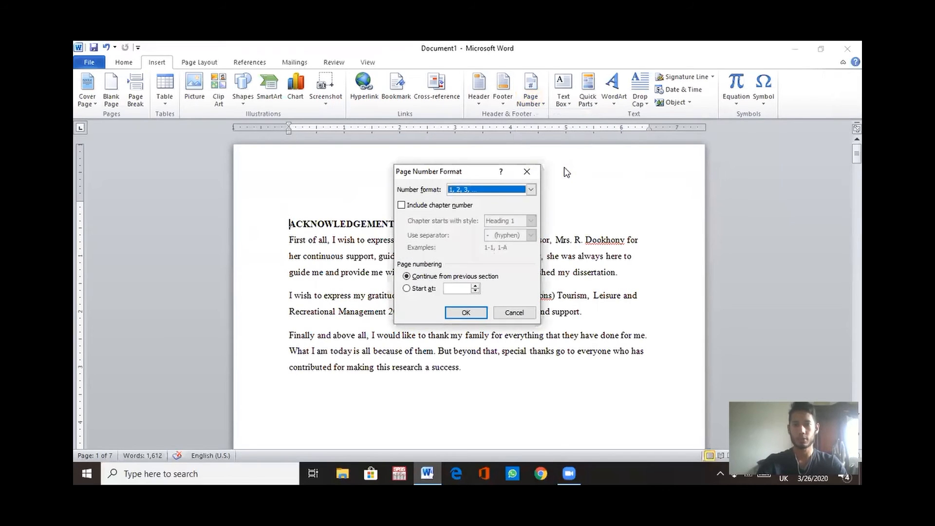
pyautogui.click(532, 190)
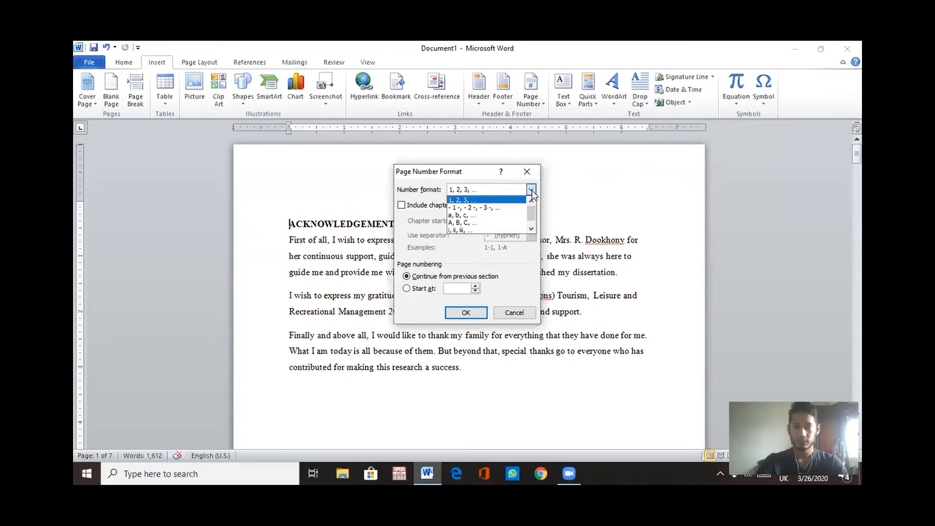
pyautogui.click(461, 230)
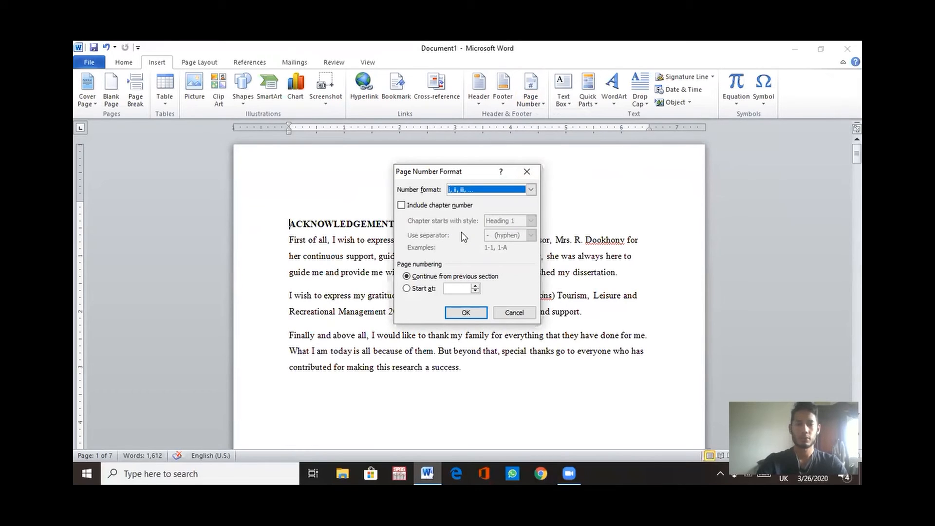
pyautogui.click(407, 289)
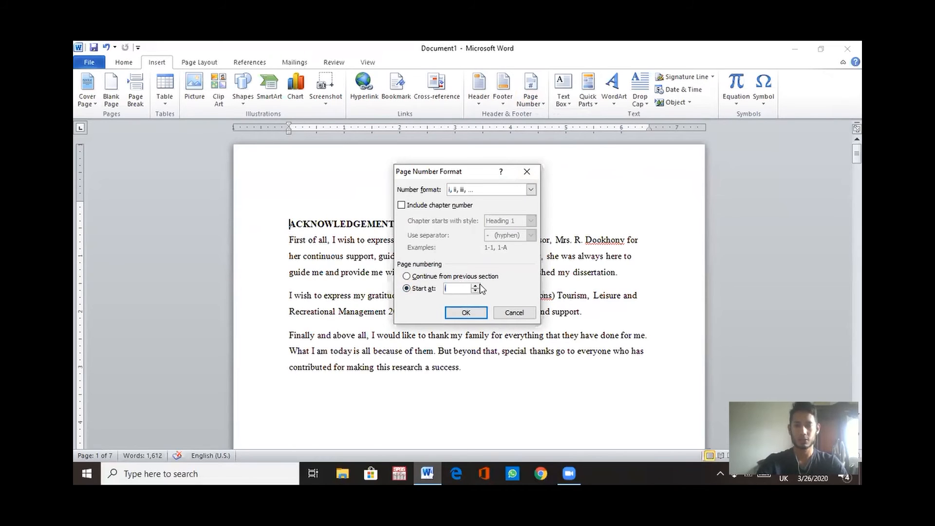
pyautogui.click(476, 314)
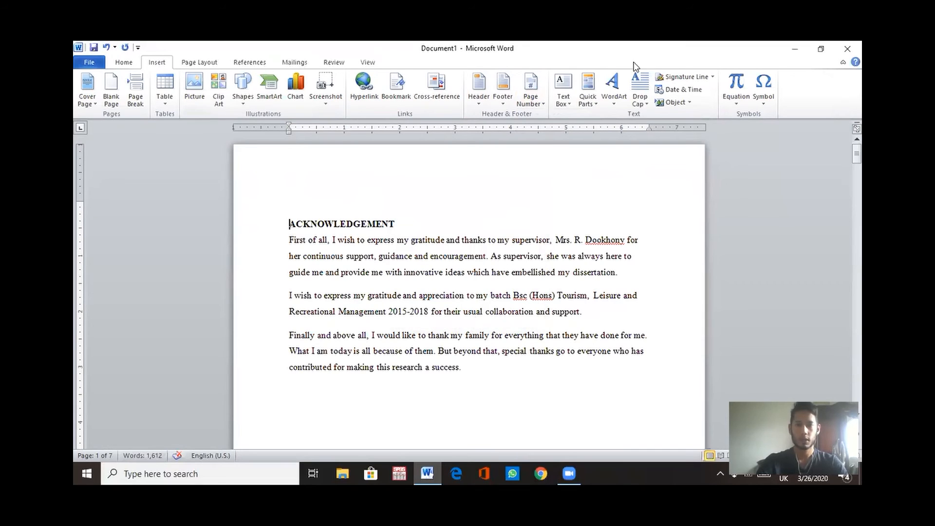
# Step: Insert a Plain Number 2 page number at the top of the Acknowledgement page and close the header
pyautogui.click(541, 103)
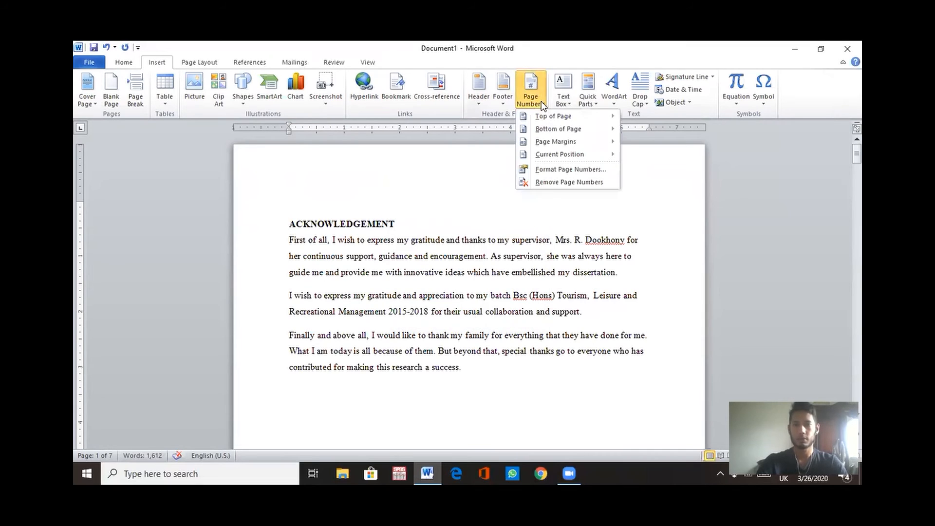
pyautogui.moveTo(570, 119)
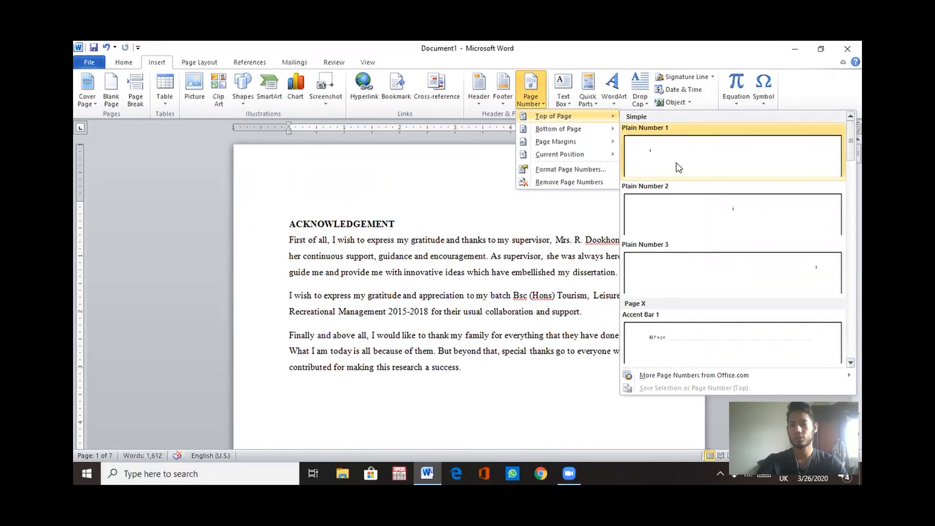
pyautogui.click(710, 209)
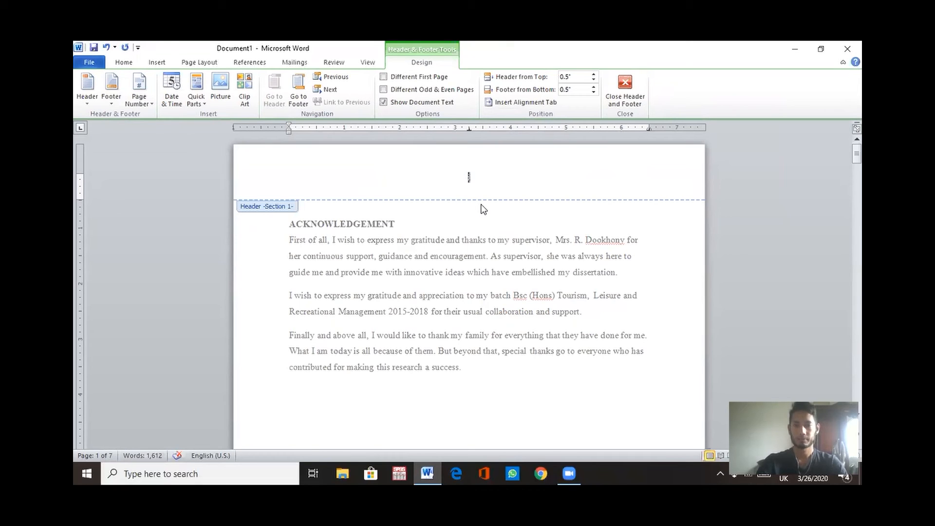
pyautogui.doubleClick(483, 209)
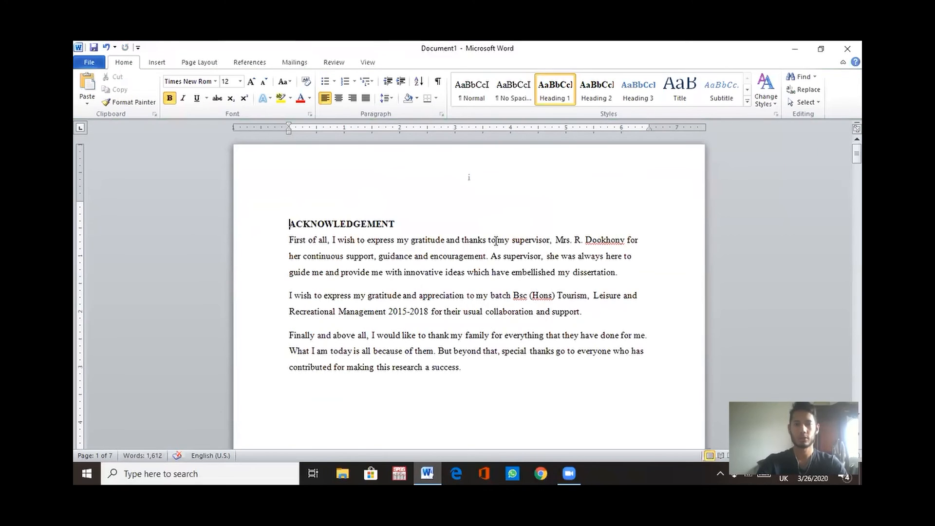
# Step: Scroll through the preliminary pages to check the roman page numbers
pyautogui.scroll(-1, 496, 241)
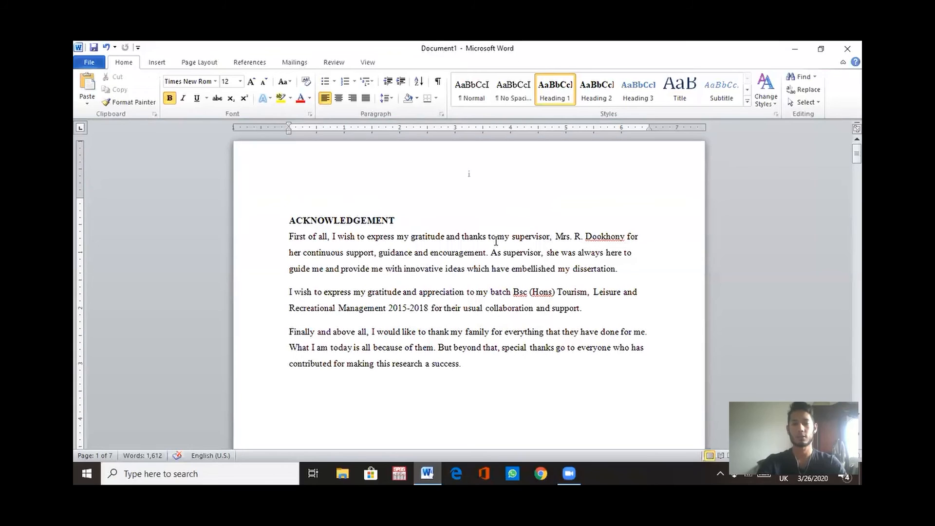
pyautogui.scroll(-10, 496, 241)
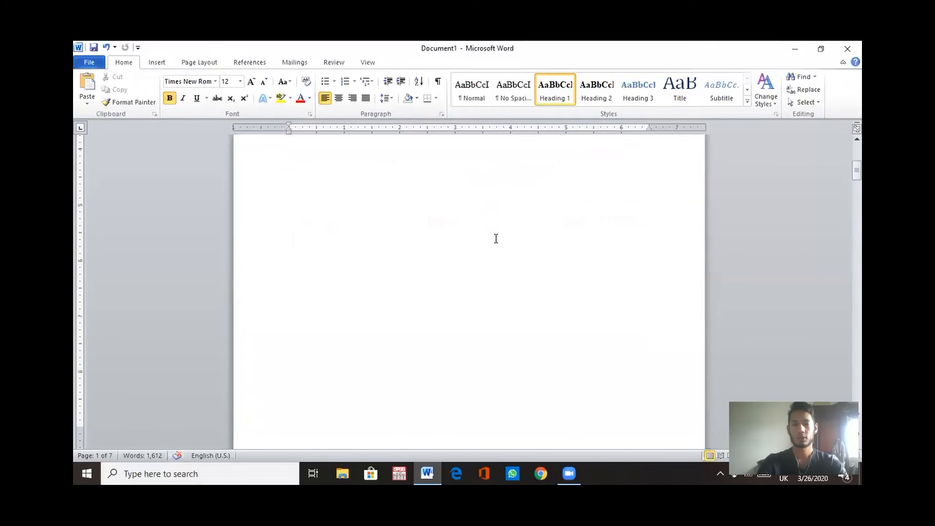
pyautogui.scroll(-7, 496, 239)
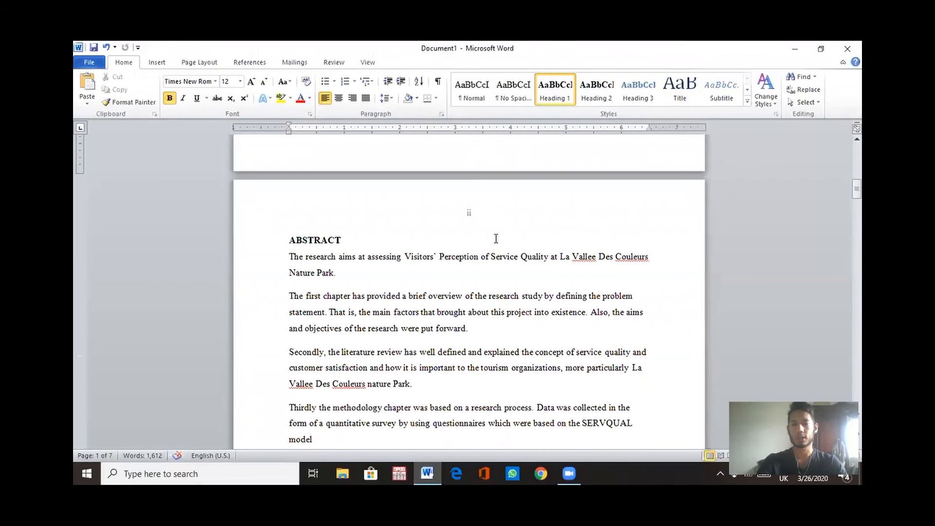
pyautogui.scroll(-16, 496, 238)
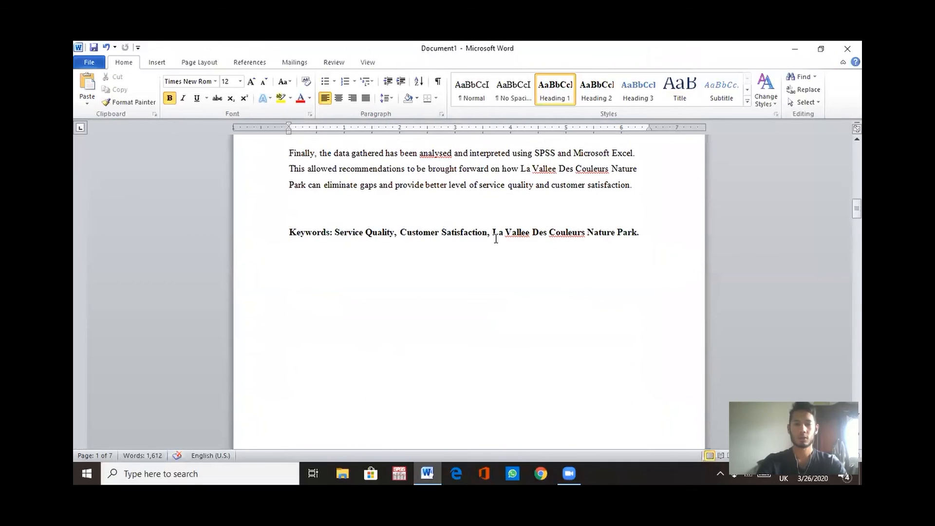
pyautogui.scroll(-15, 496, 239)
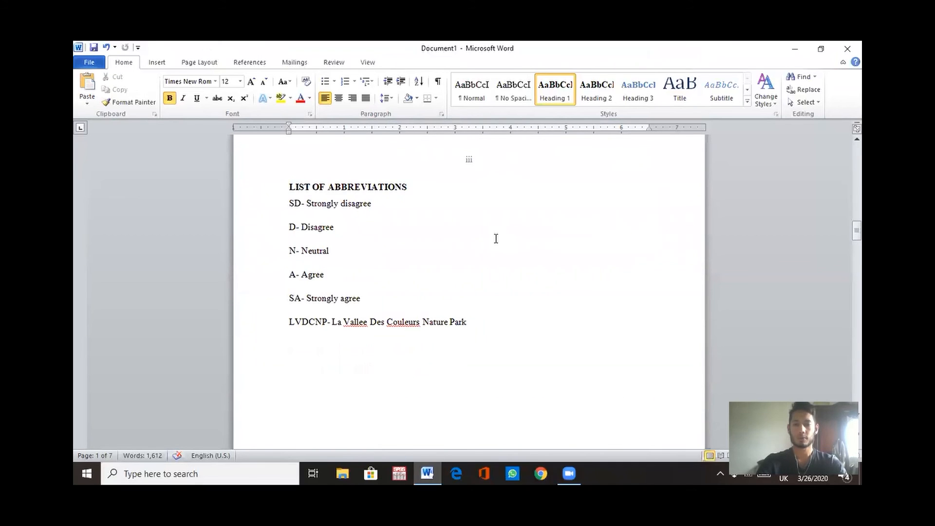
# Step: Scroll through the Chapter 1 pages to check the arabic page numbering after the section break
pyautogui.scroll(-20, 496, 239)
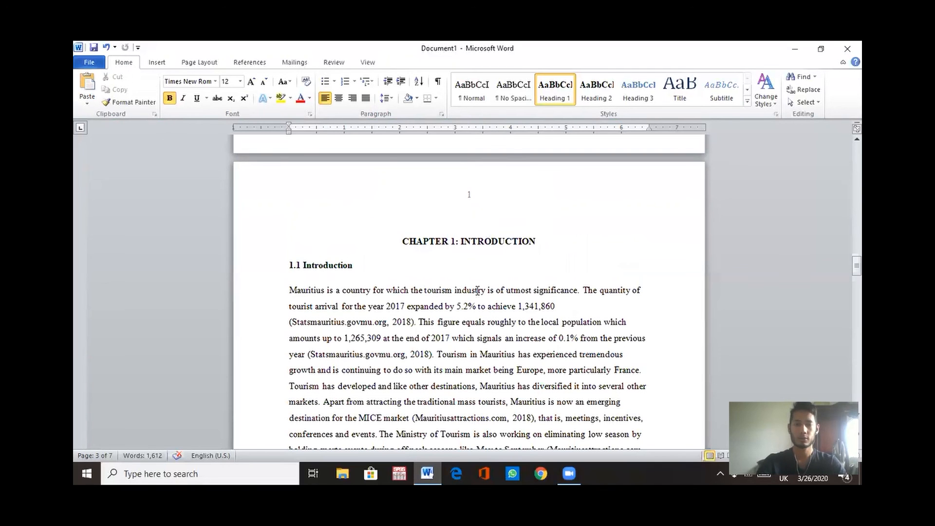
pyautogui.scroll(-15, 478, 293)
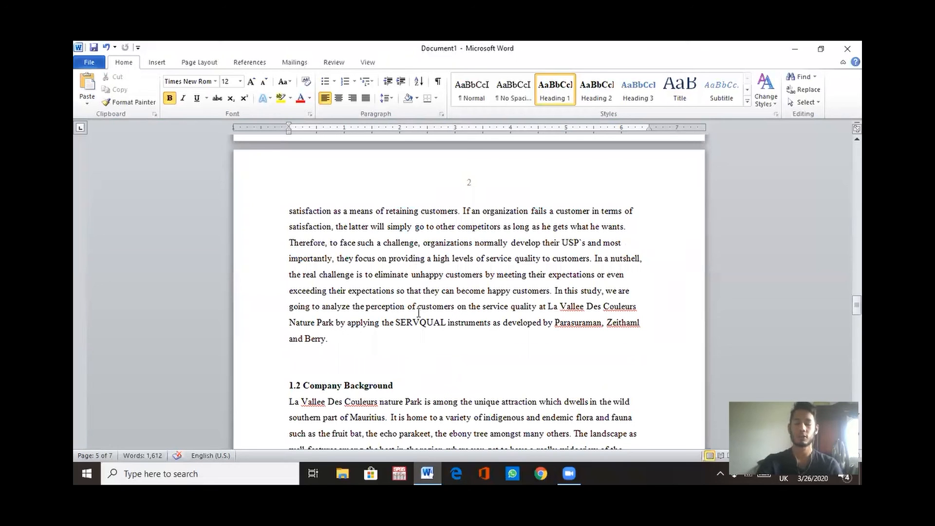
pyautogui.scroll(6, 418, 313)
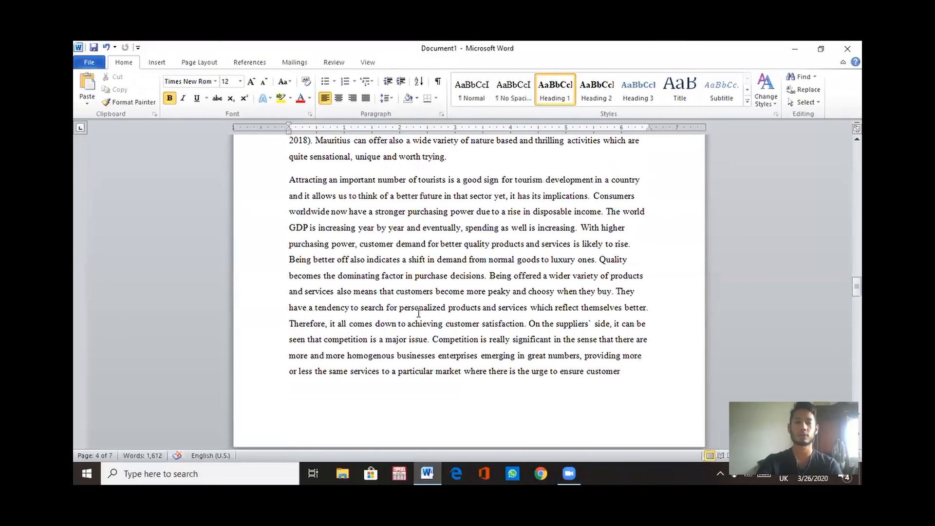
pyautogui.scroll(3, 419, 312)
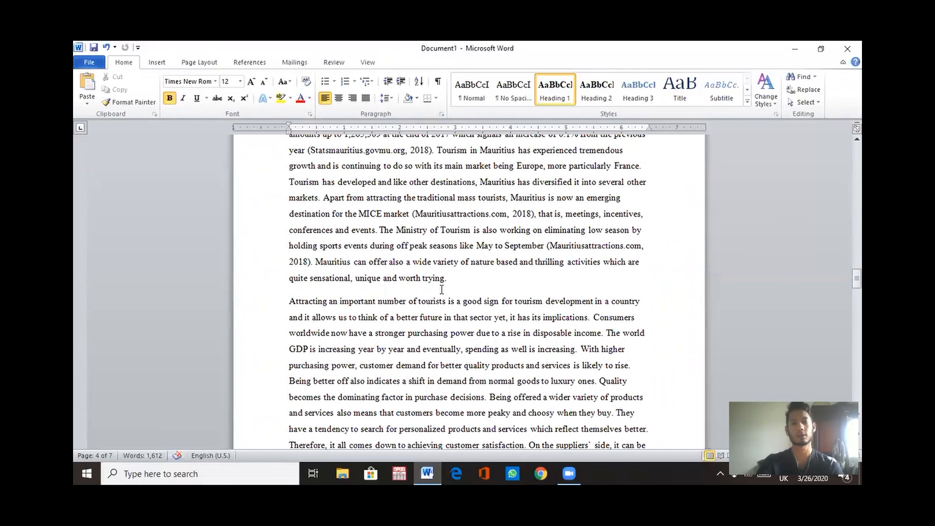
pyautogui.scroll(3, 442, 289)
pyautogui.scroll(3, 442, 289)
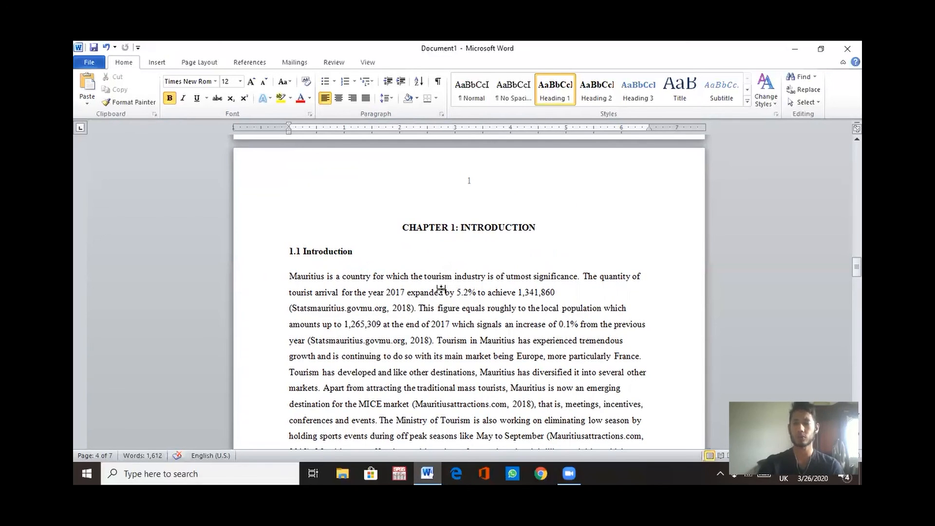
pyautogui.doubleClick(441, 289)
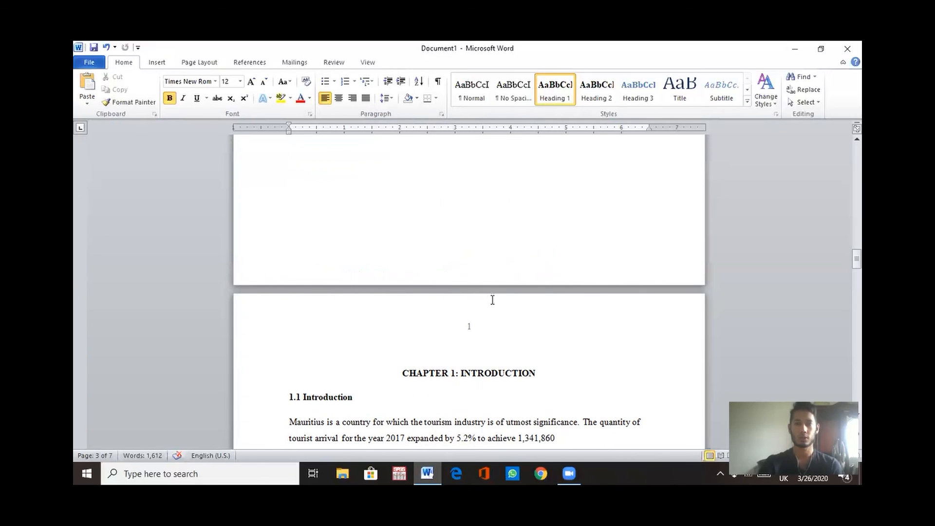
pyautogui.scroll(3, 492, 300)
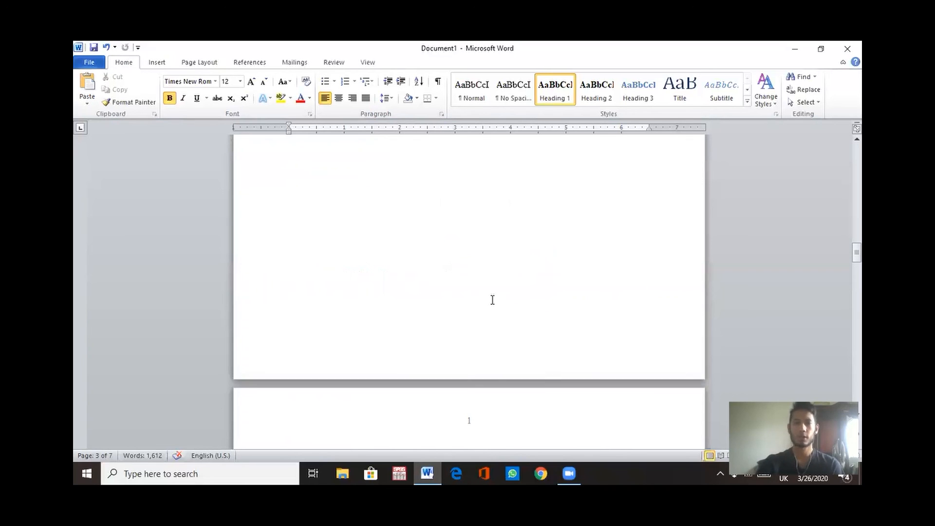